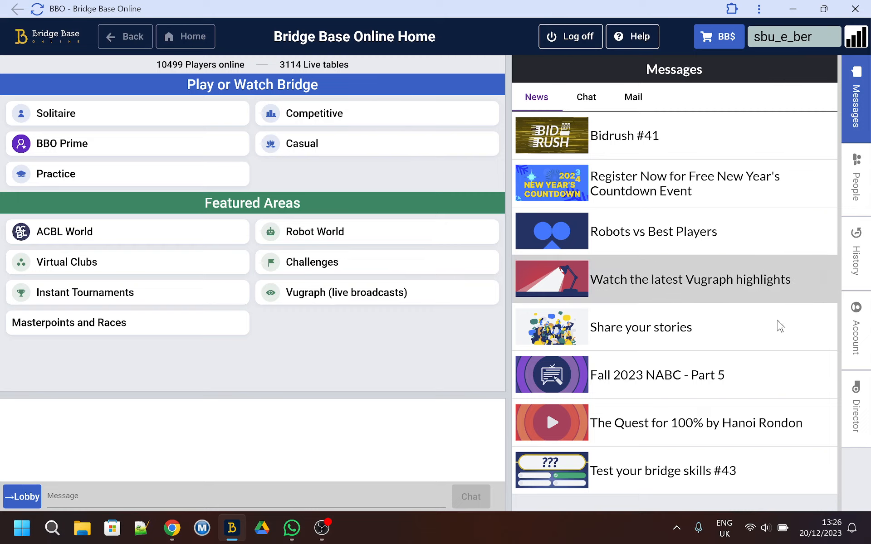
Start a new tournament as director and title it "Berwick Calder Martin 5".
click(854, 418)
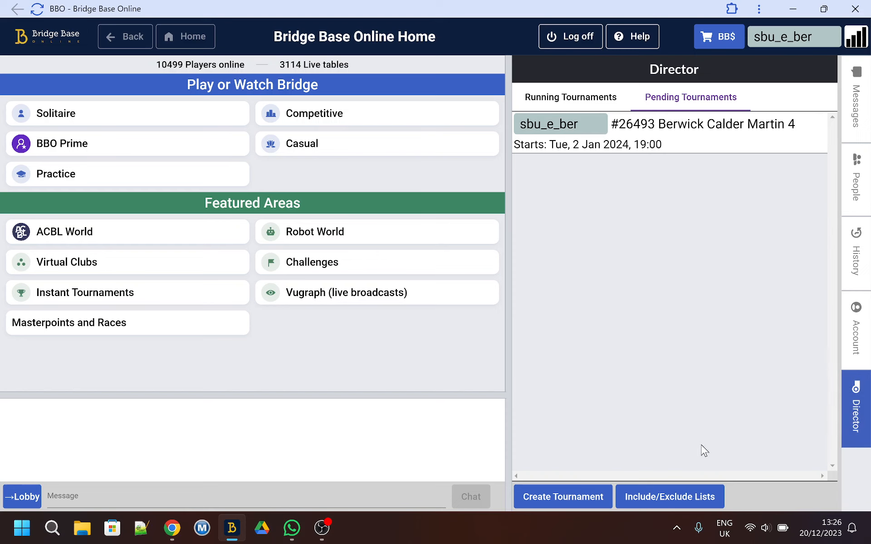
click(565, 499)
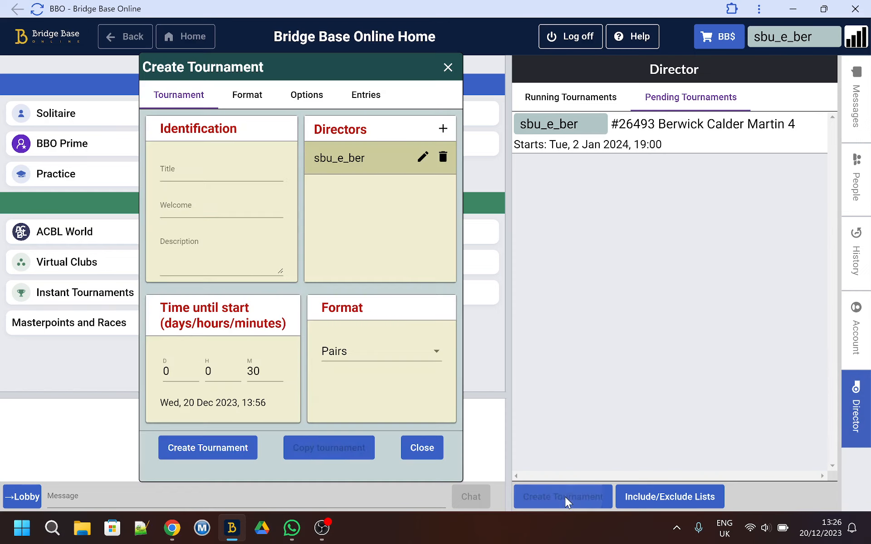
click(223, 177)
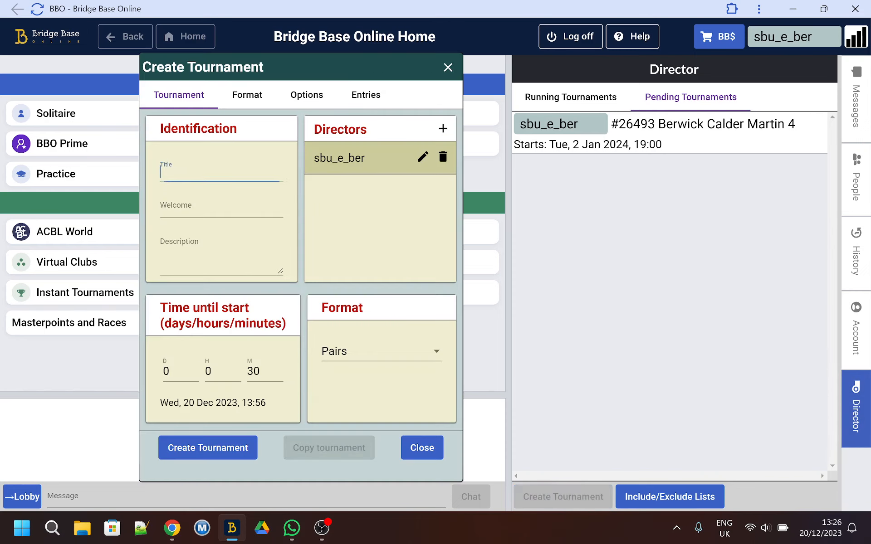
text(Berwick Calder Mar)
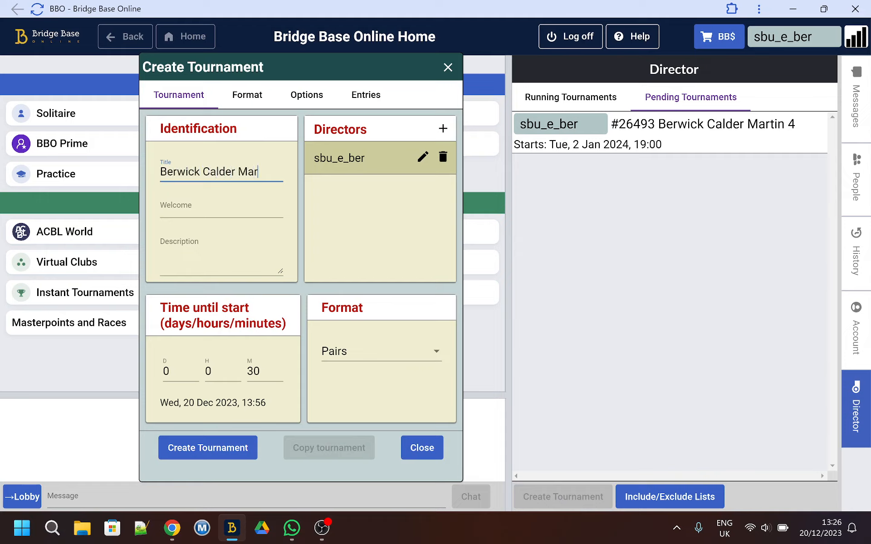
text(tin 5)
key(Tab)
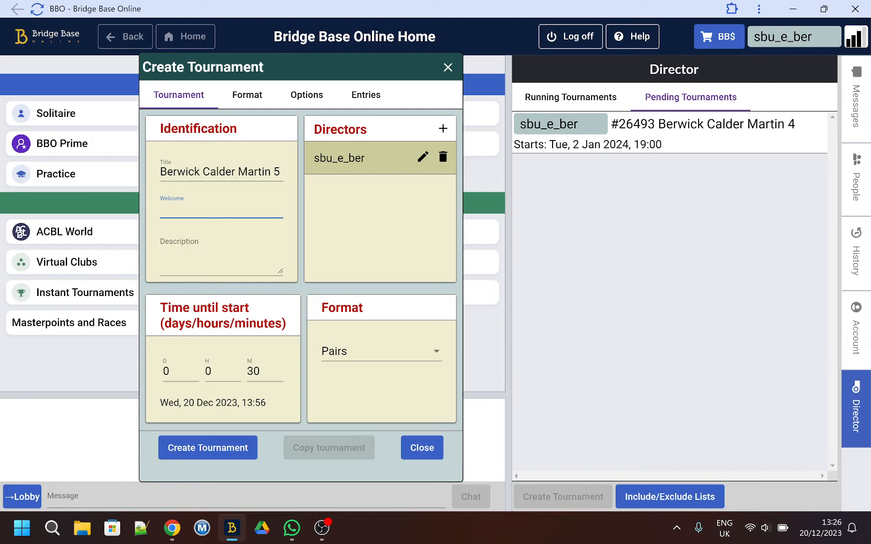
Enter the welcome message "Welcome to the fifth round of the Calder Martin." followed by a sentence naming who is directing tonight.
text(Welcome to the fifth rou)
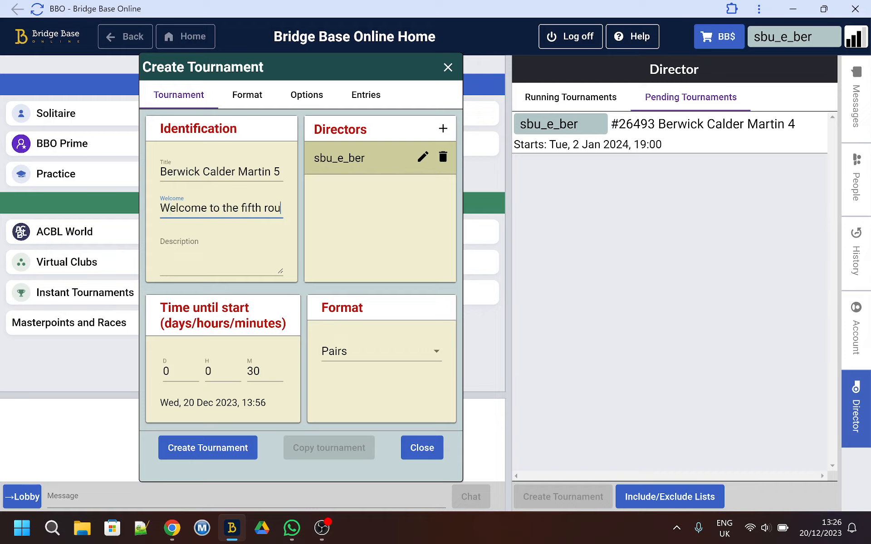
text(nd of the C)
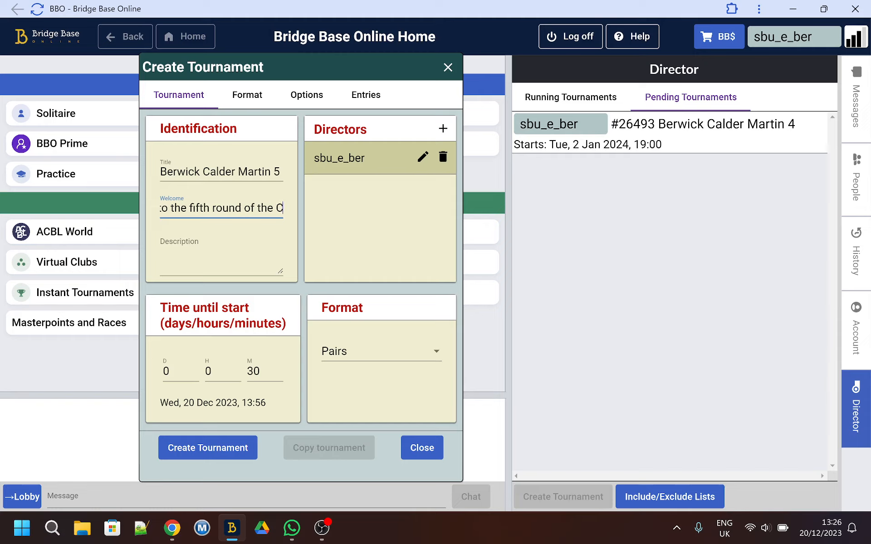
text(alder Martin.)
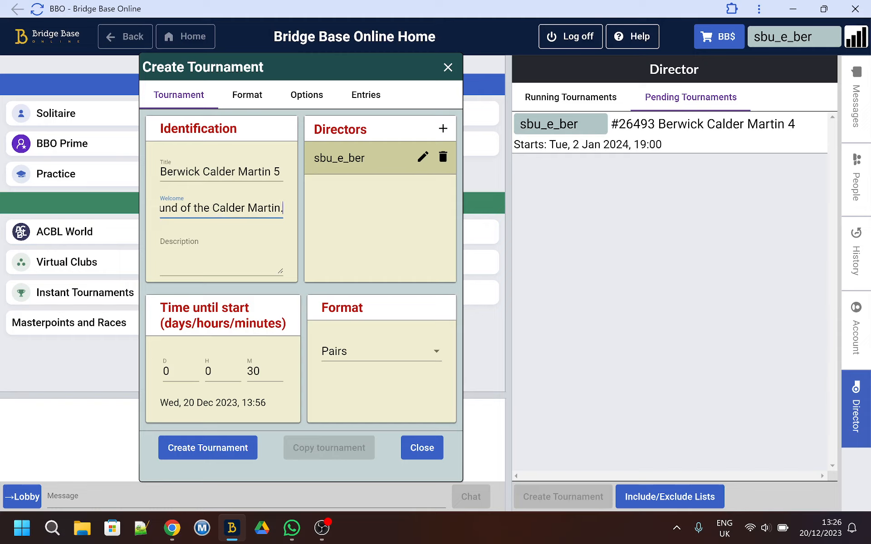
text( St)
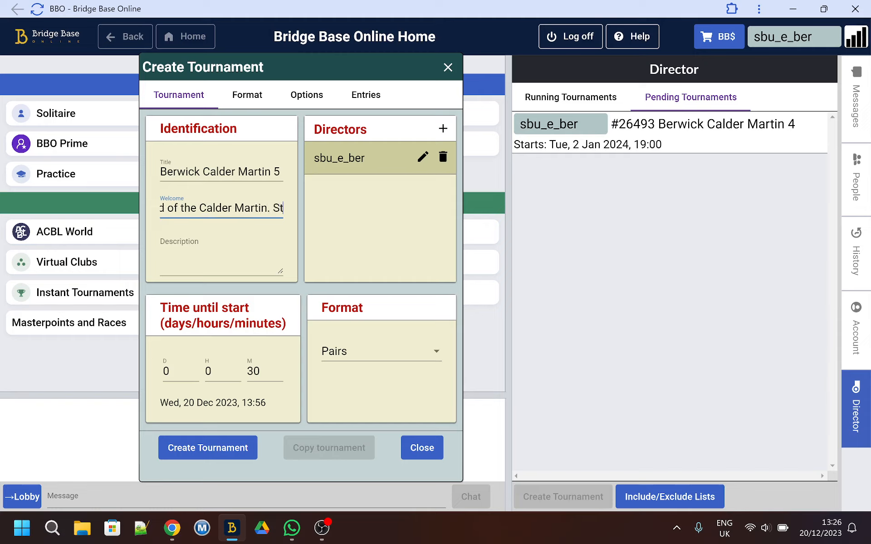
text(uart is )
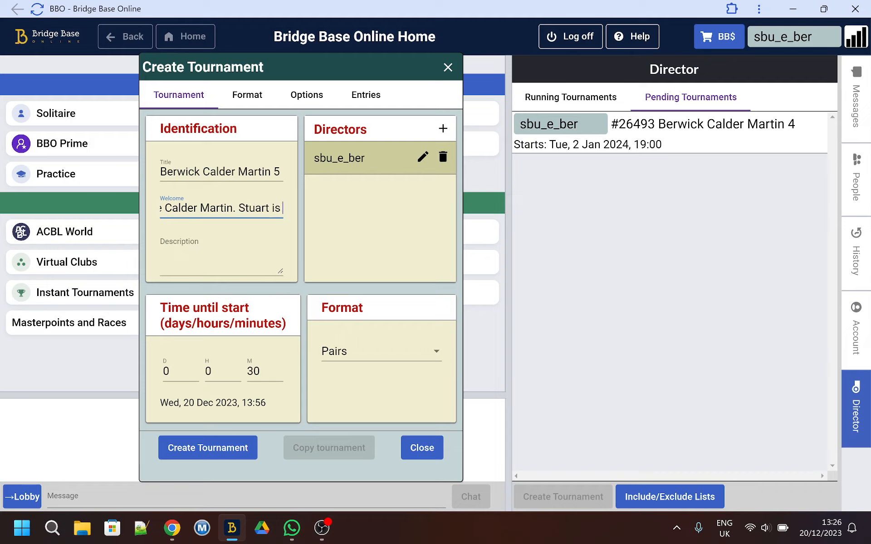
text(directing toni)
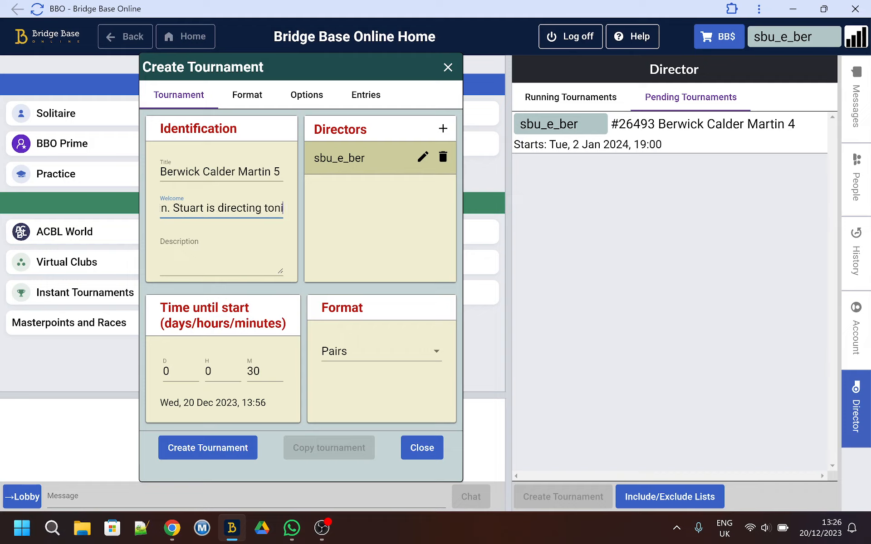
text(ght.)
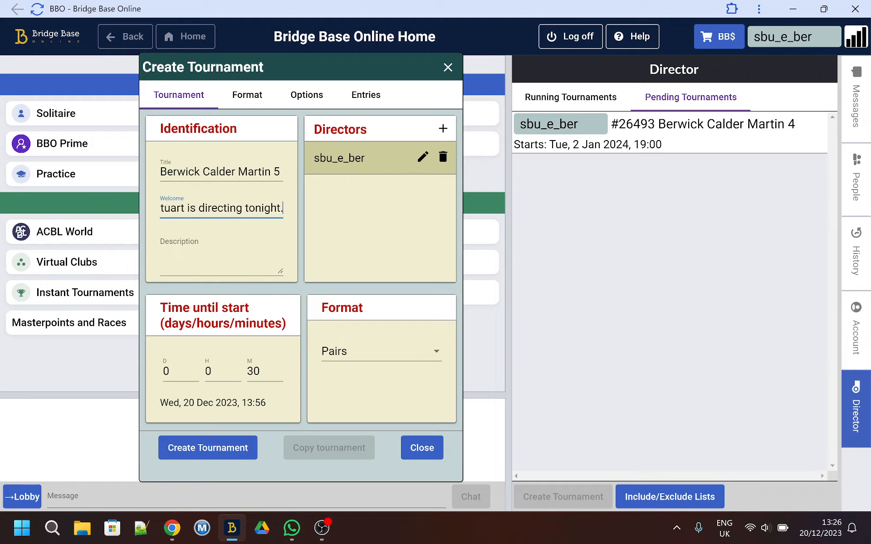
key(Tab)
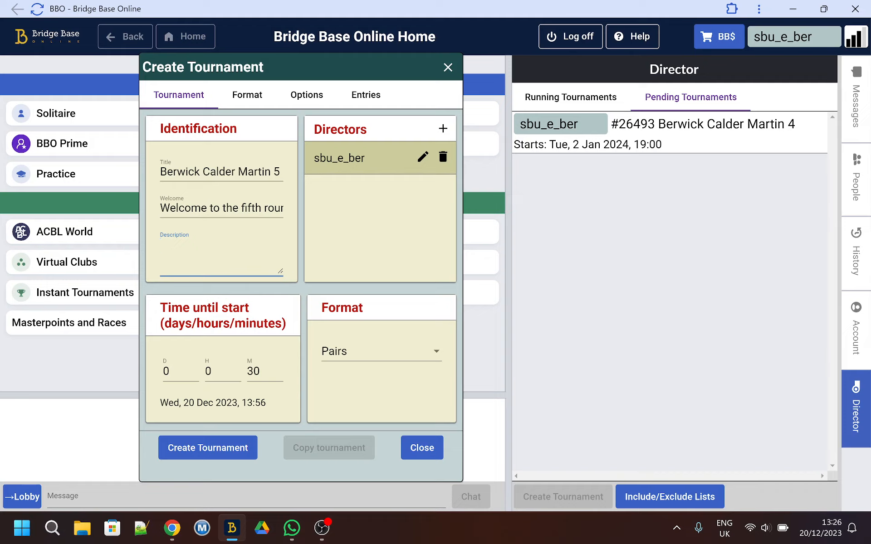
Begin the tournament description with the codes "+allavail+ +howell+ +rounds10+ +hd+", dismissing the notification that gets in the way.
text(+allavail+)
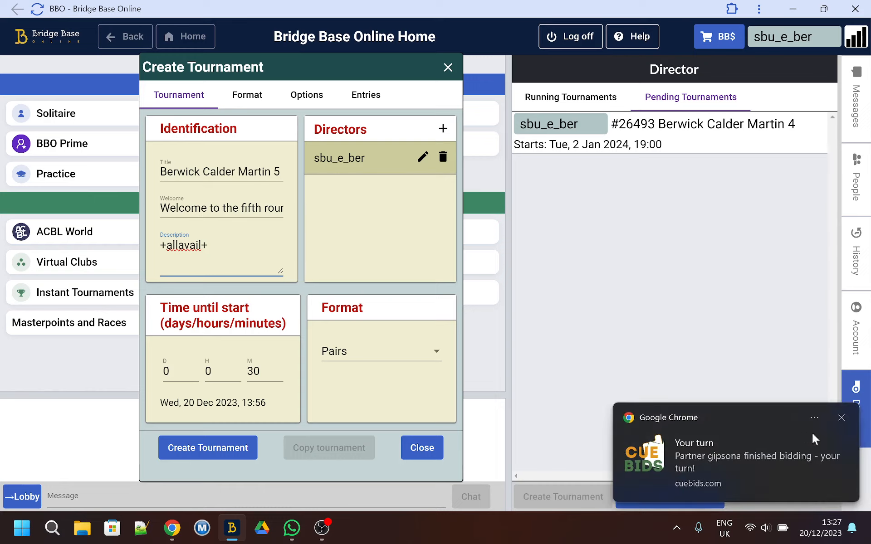
click(843, 419)
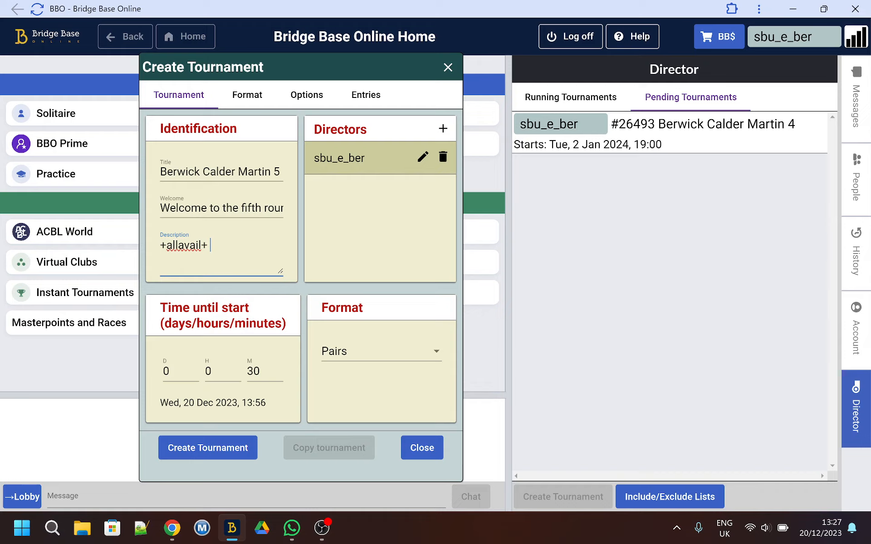
text(+howell+)
text(+rounds10)
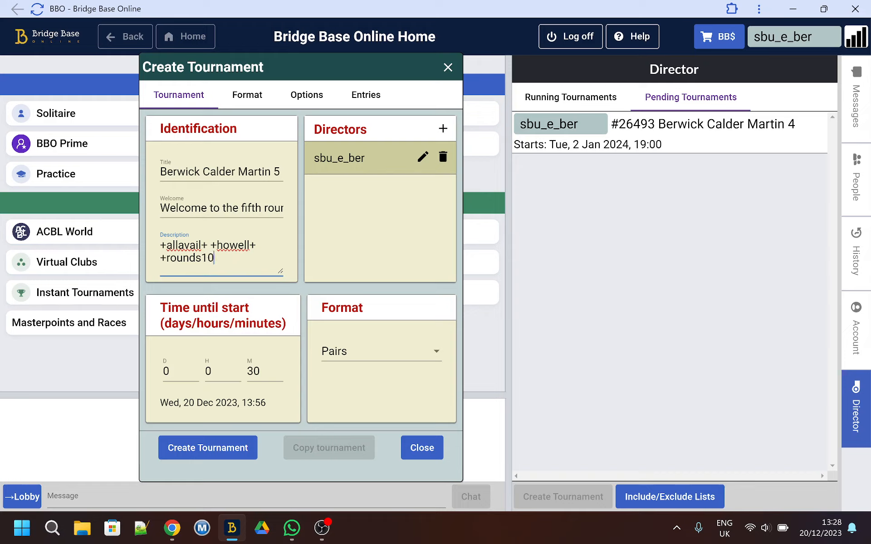
text(+)
text(+hd+)
Add "For members of the Berwick and SBU guests." after the codes in the tournament description.
text(For memberso)
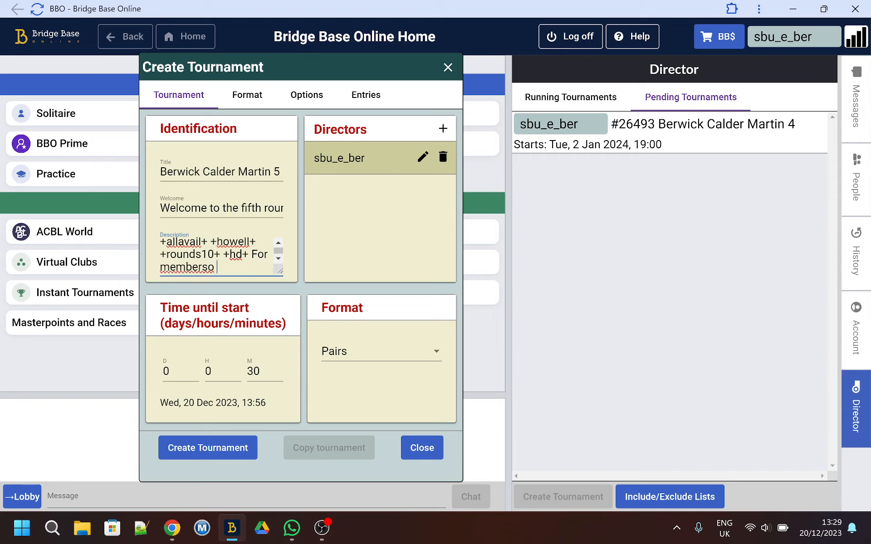
key(BackSpace)
text(of the Berwick an)
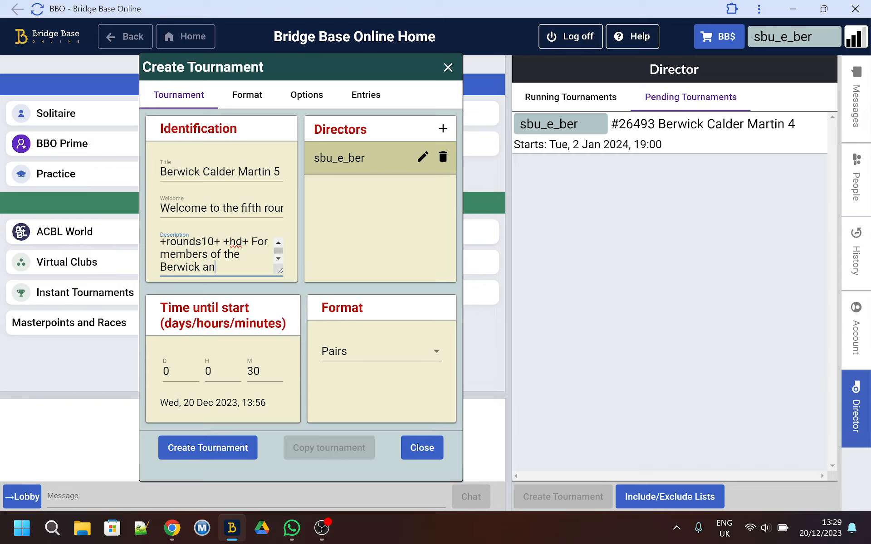
text(d SG)
key(BackSpace)
text(G)
key(BackSpace)
text(BU guests.)
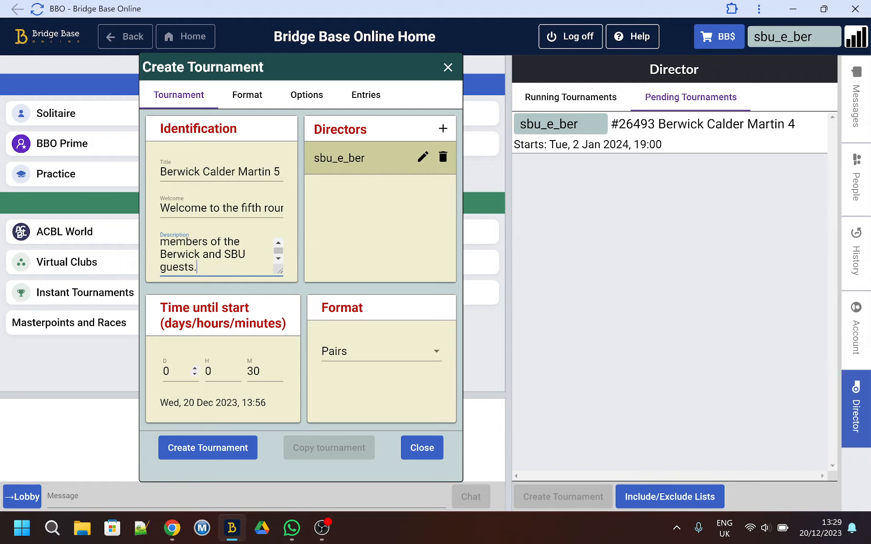
Set the time until start to 6 days, 5 hours and 31 minutes.
click(195, 372)
key(BackSpace)
text(6)
key(Tab)
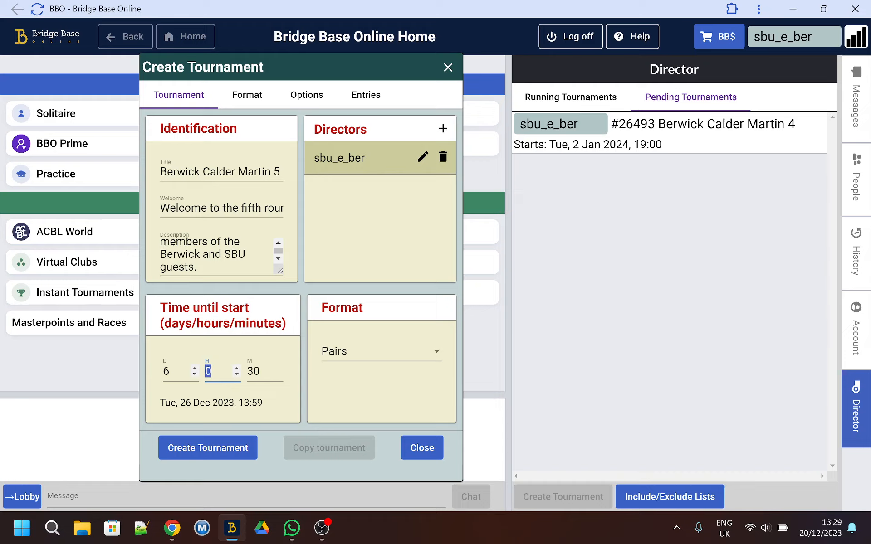
text(5)
key(Tab)
click(279, 367)
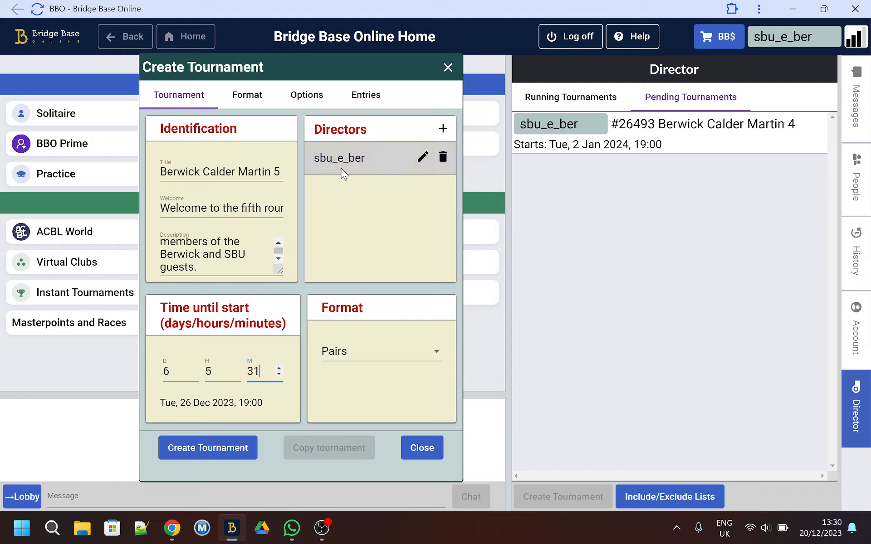
Add a second director by entering their username, and keep Pairs as the tournament format.
click(444, 130)
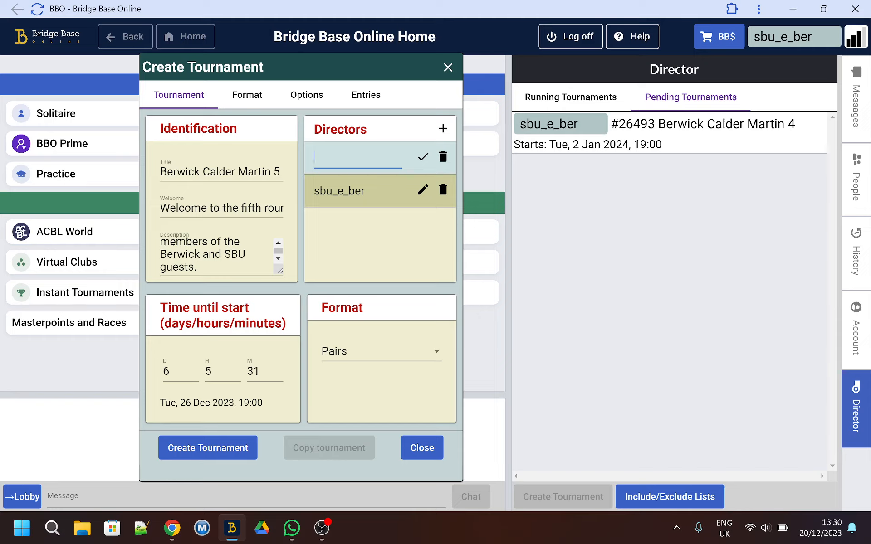
text(cardssucks)
click(423, 159)
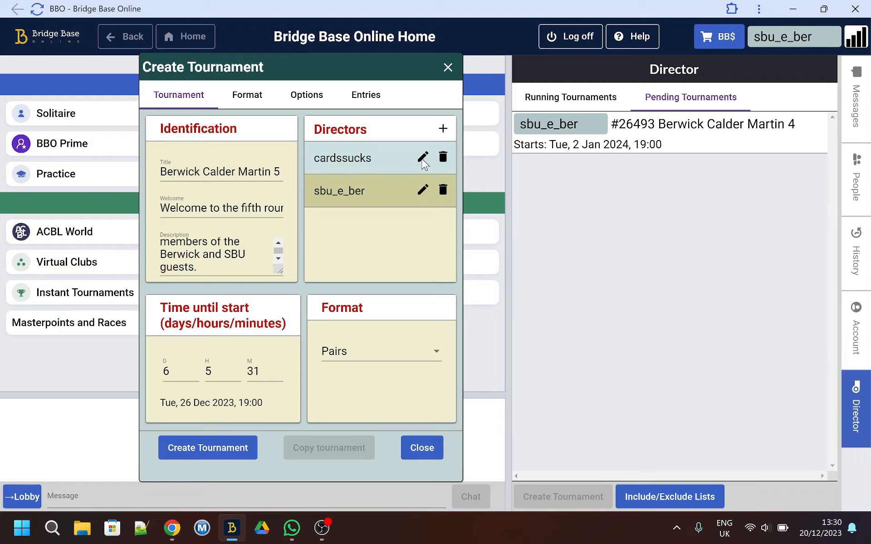
click(435, 357)
click(435, 357)
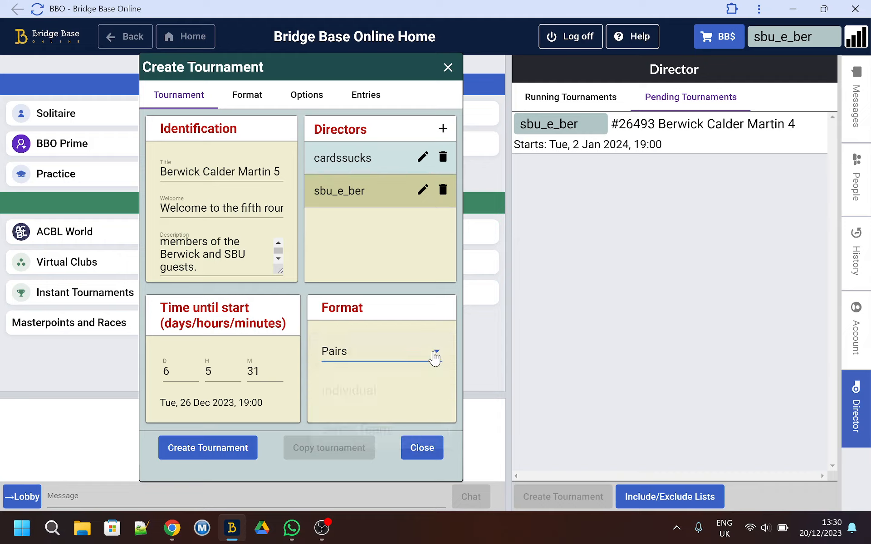
Set the tournament to 20 boards to play at 7 minutes per board.
click(247, 96)
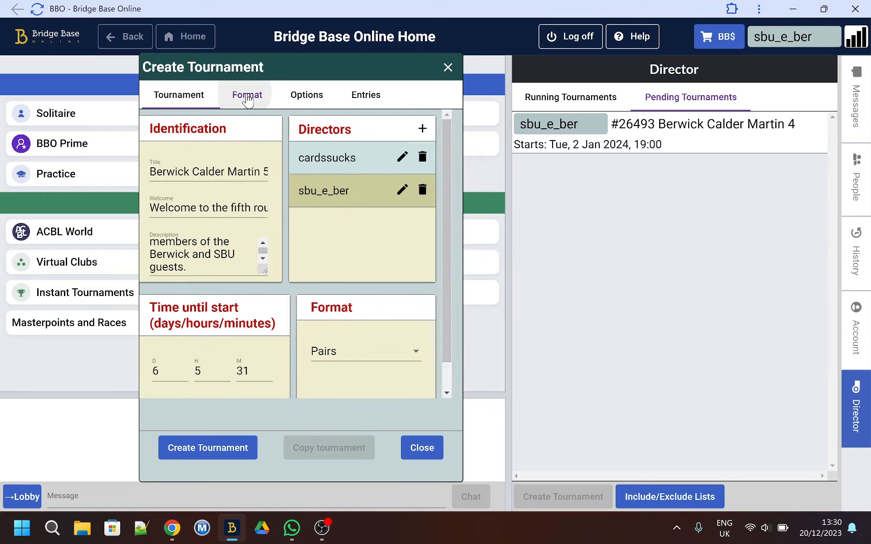
click(193, 172)
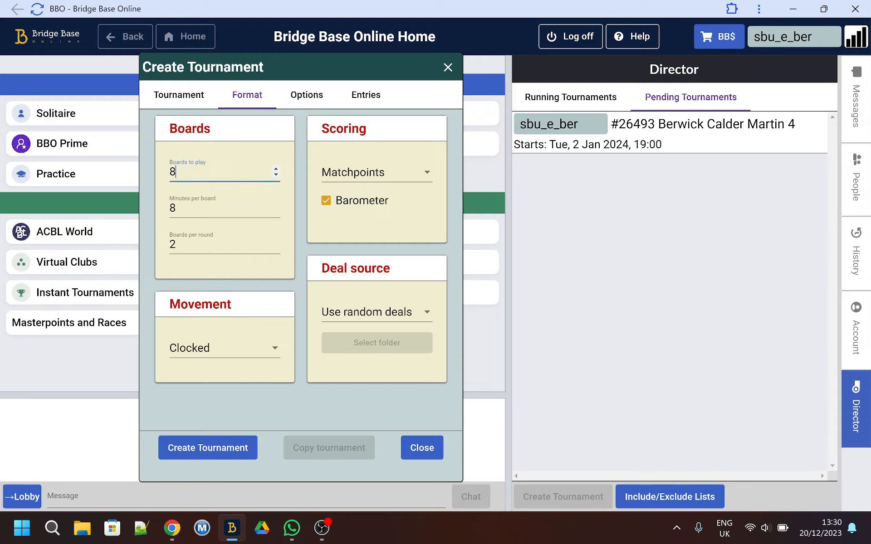
key(BackSpace)
text(20)
key(Tab)
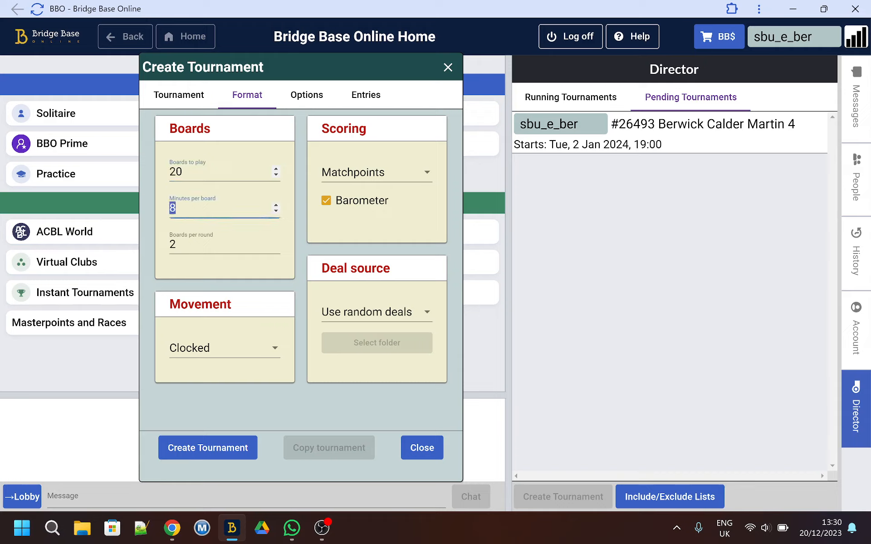
text(7)
key(Tab)
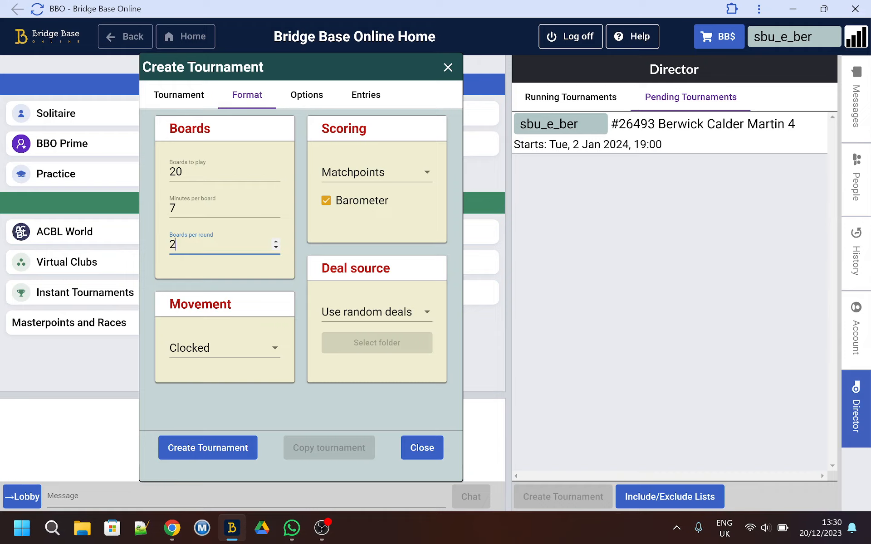
Set the scoring to IMPs, keeping the Clocked movement and random deals.
click(275, 350)
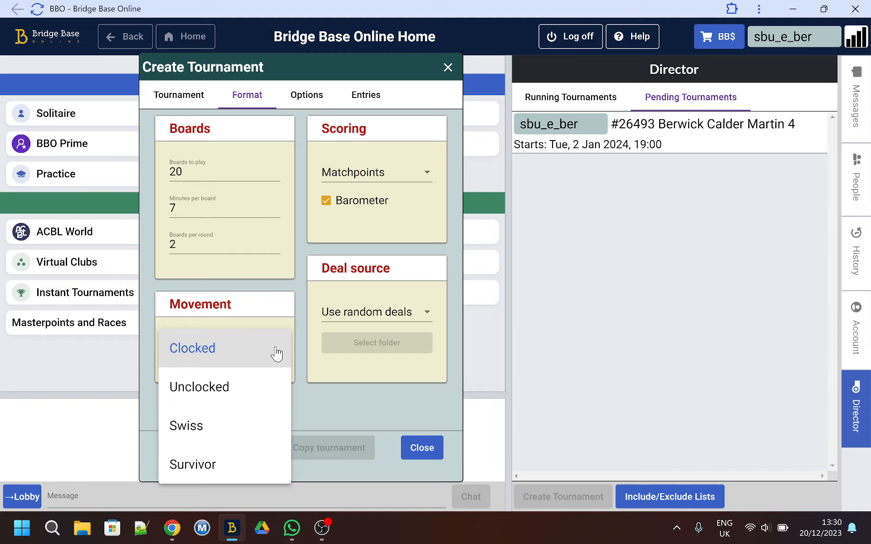
click(277, 353)
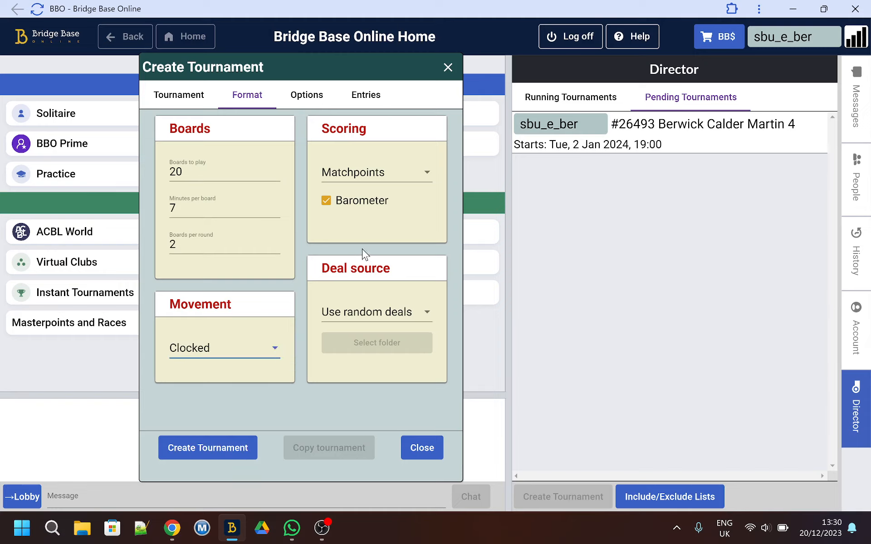
click(408, 176)
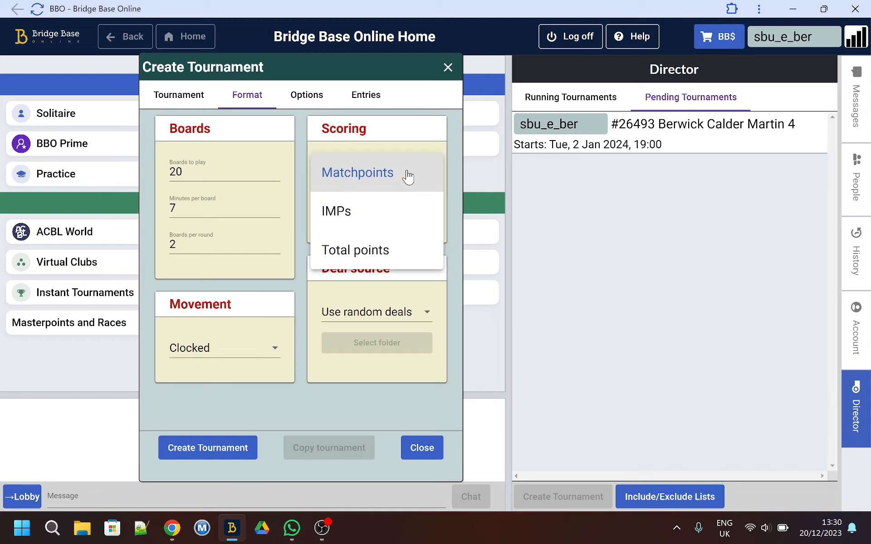
click(388, 211)
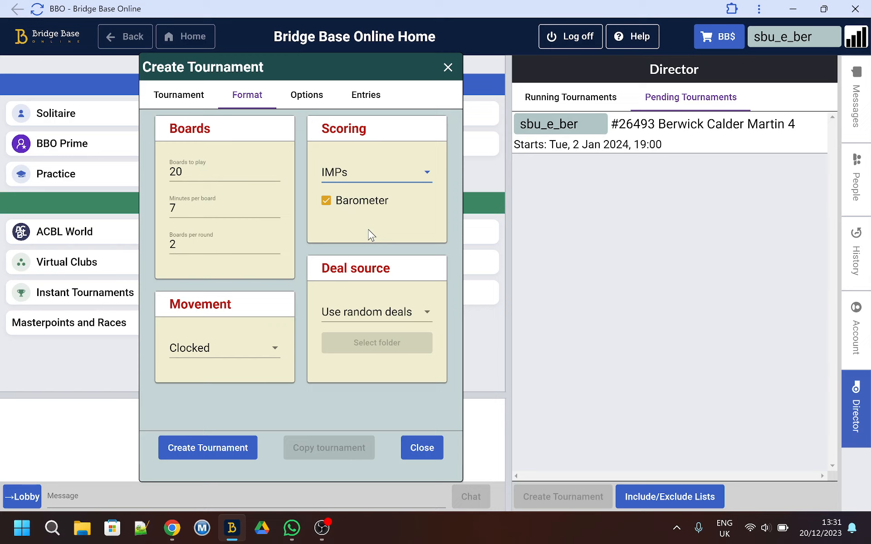
click(391, 316)
click(391, 316)
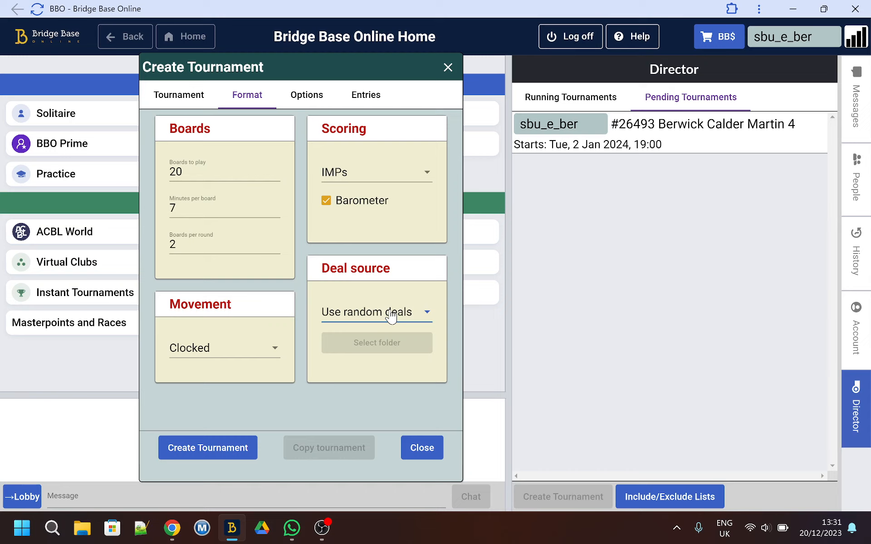
Allow silent kibitzers and undos for the tournament, and enable tournament chat for players.
click(309, 97)
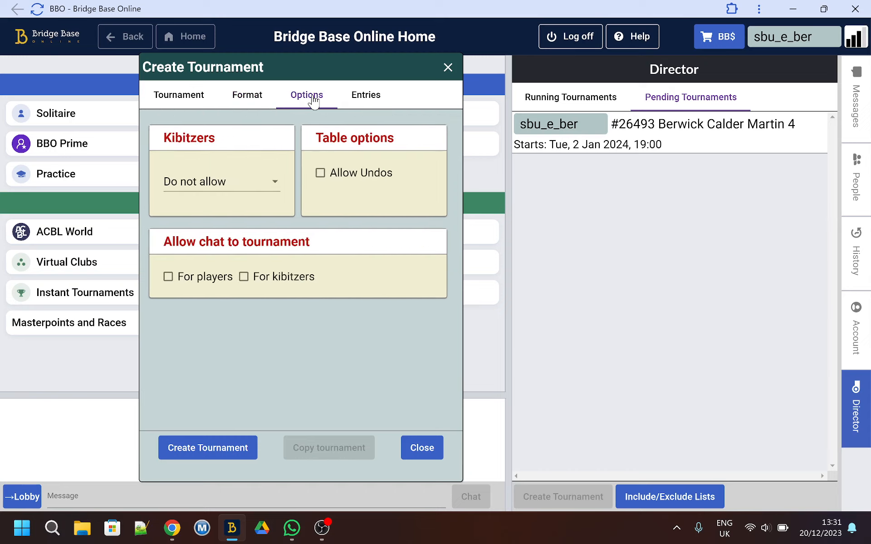
click(274, 188)
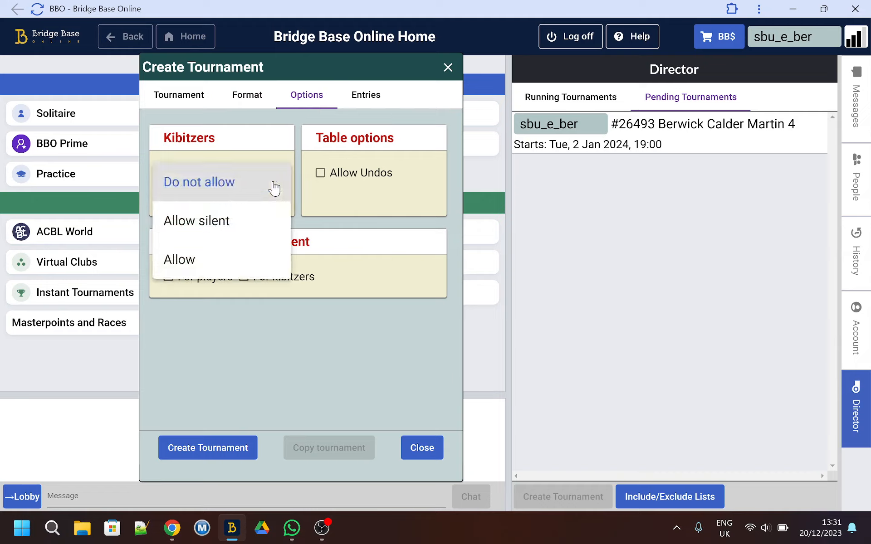
click(253, 225)
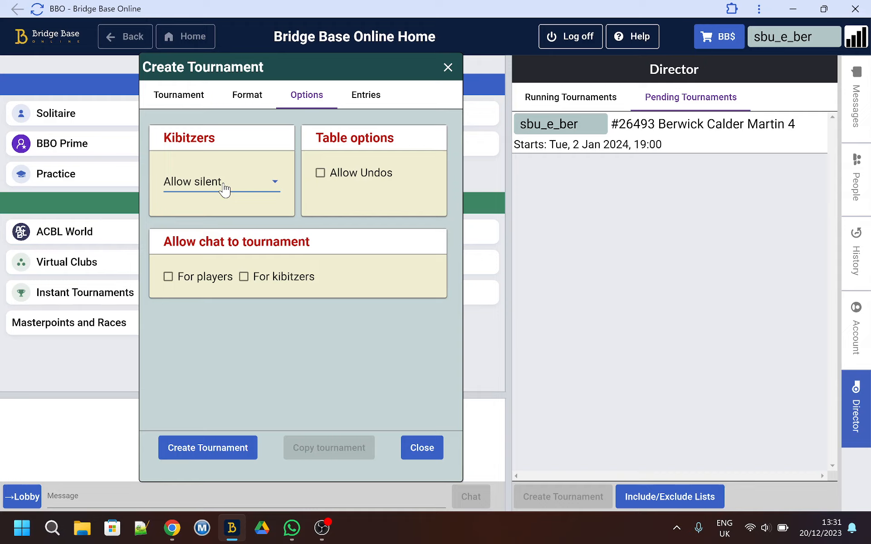
click(321, 173)
click(168, 278)
Set the maximum number of entries to 80 and disallow robots.
click(361, 100)
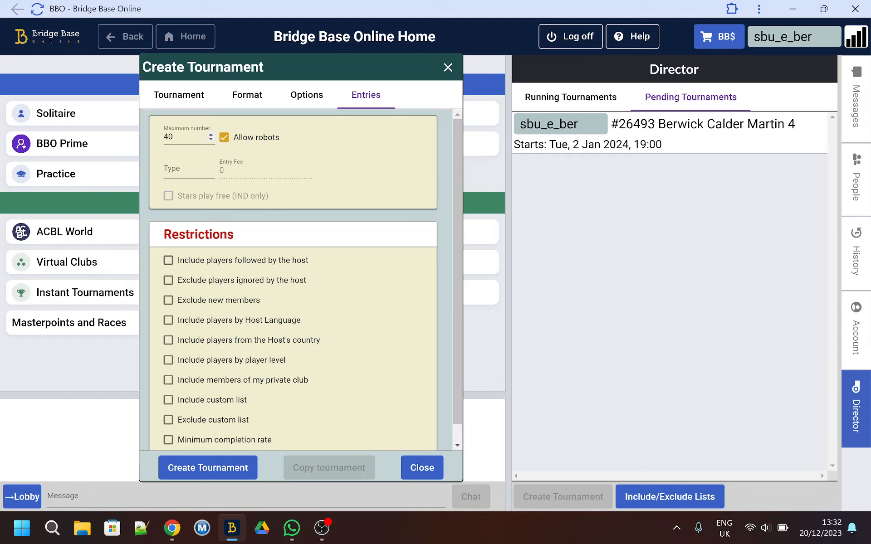
click(181, 142)
double_click(165, 141)
text(80)
click(224, 138)
Set the entry type to BBVN with an entry fee of 200.
click(189, 170)
text(BBV)
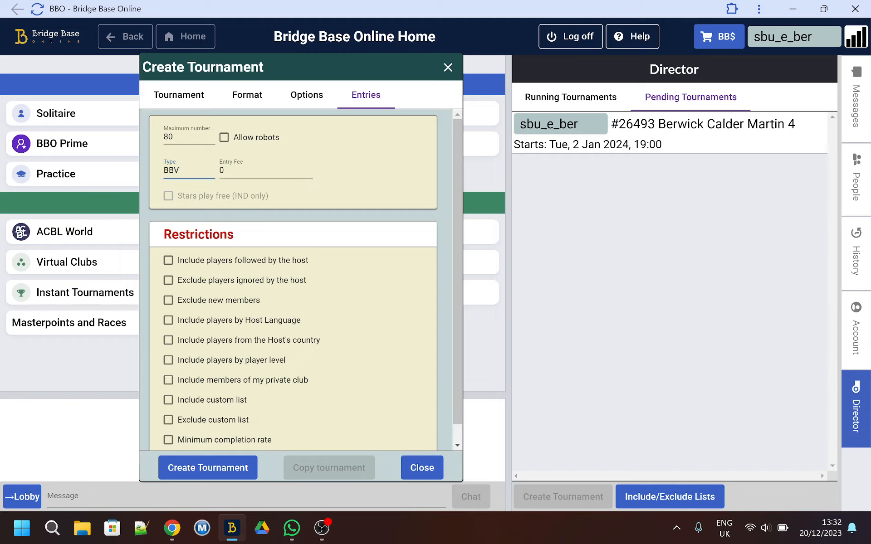
text(N)
click(226, 171)
text(200)
key(BackSpace)
key(BackSpace)
key(BackSpace)
text(400)
key(BackSpace)
key(BackSpace)
key(BackSpace)
text(0)
key(BackSpace)
text(200)
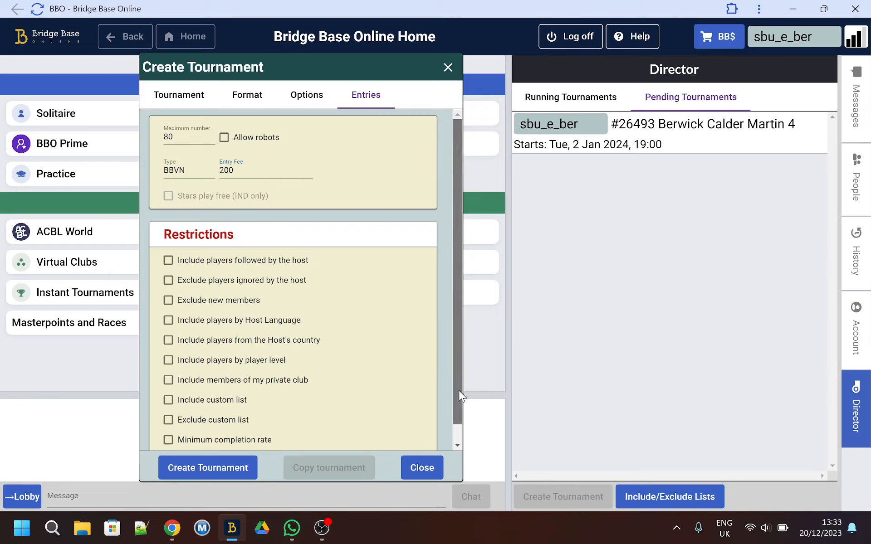
Restrict entries to the custom include list, create the tournament, and close the creation dialog.
click(457, 445)
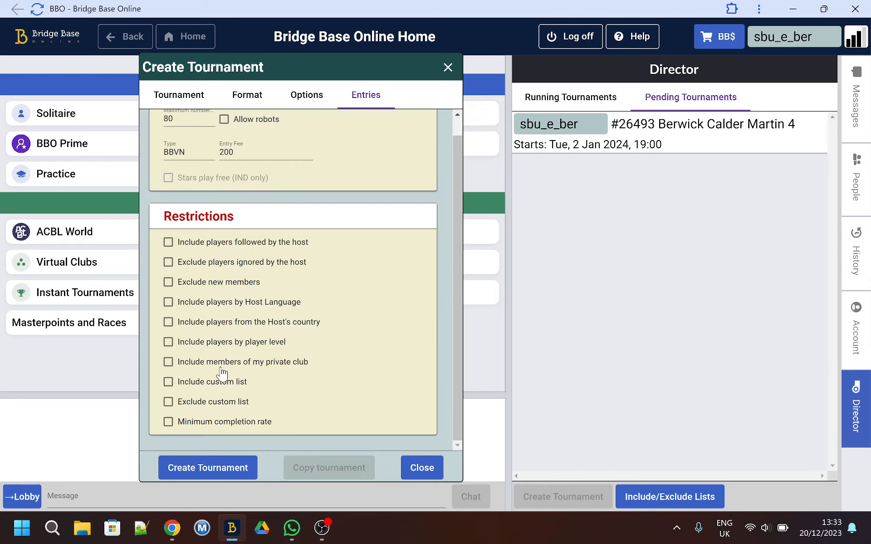
click(169, 382)
click(208, 470)
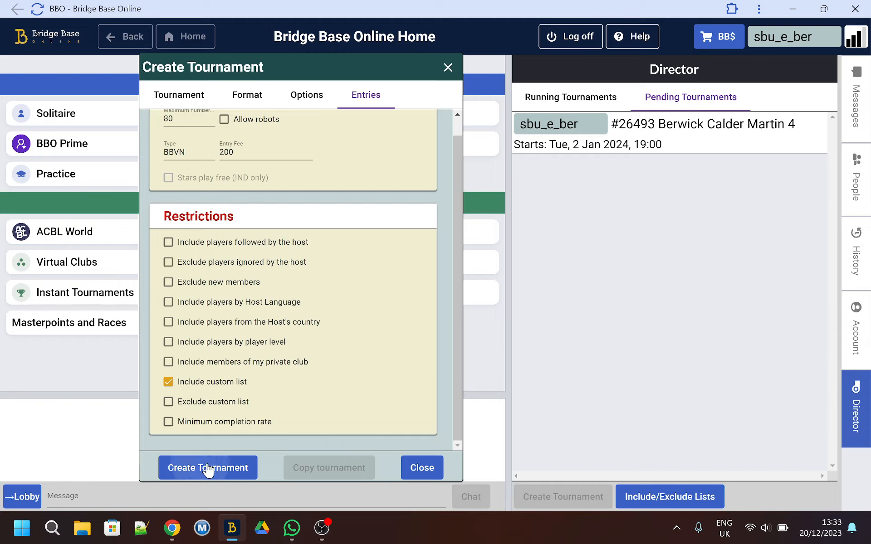
click(422, 468)
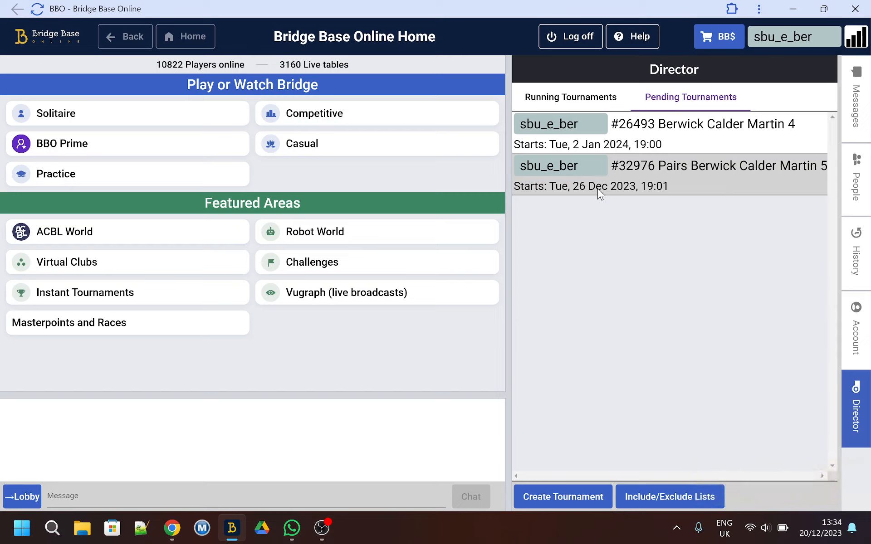
Modify the pending Berwick Calder Martin 5 tournament to start in 6 days, 5 hours and 26 minutes, at 19:00 on 26 Dec 2023.
click(696, 185)
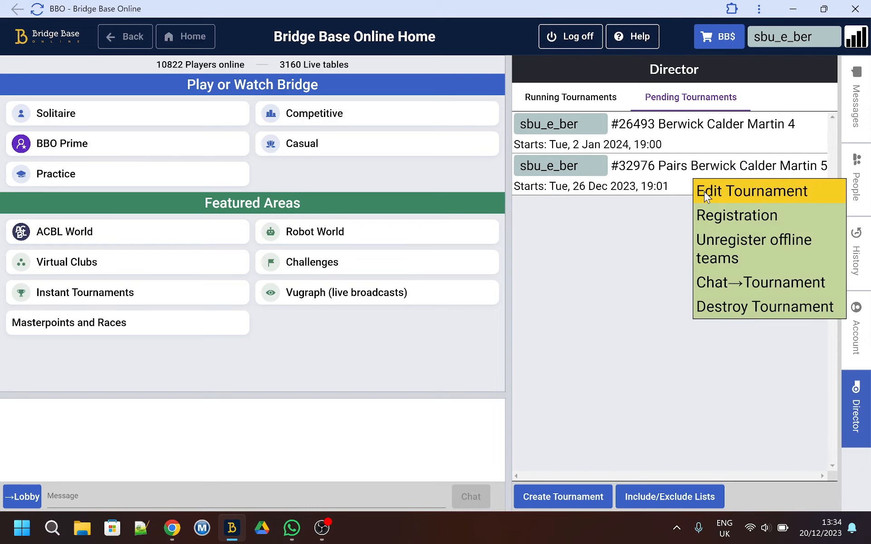
click(704, 192)
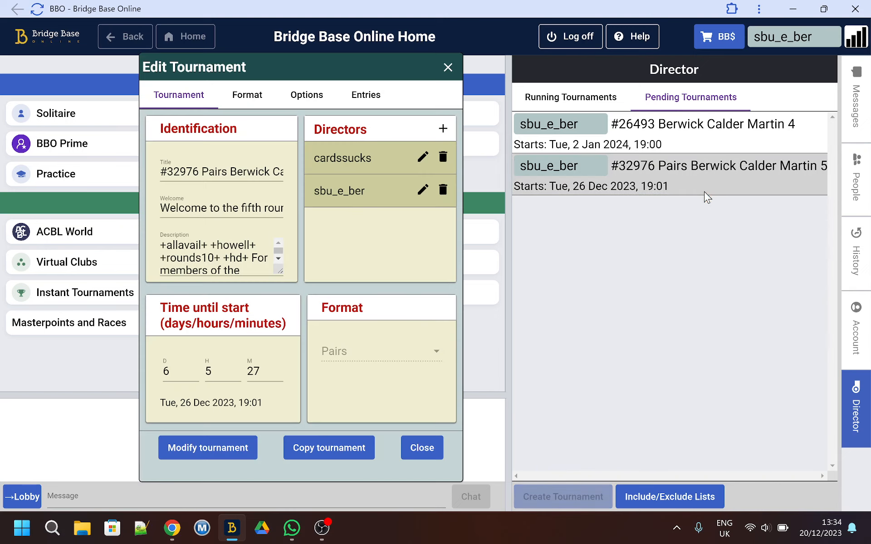
mouse_move(278, 376)
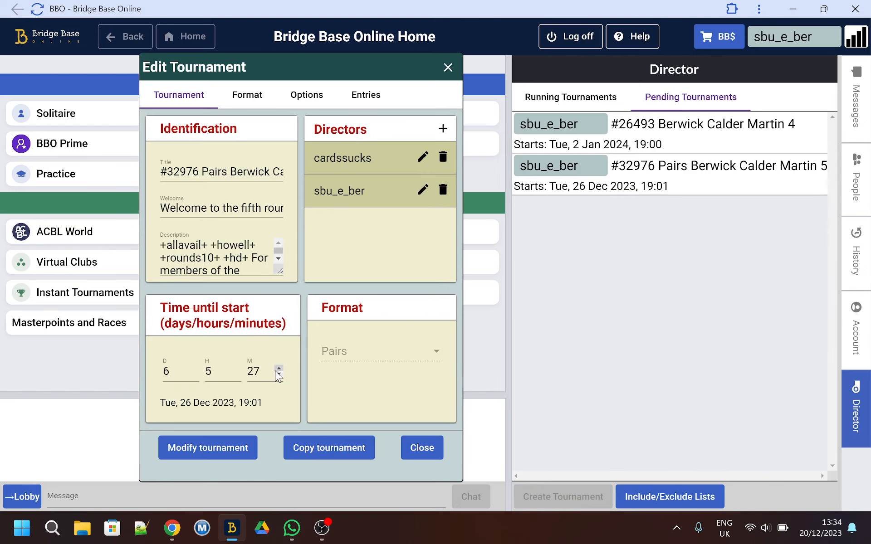
click(279, 374)
click(212, 448)
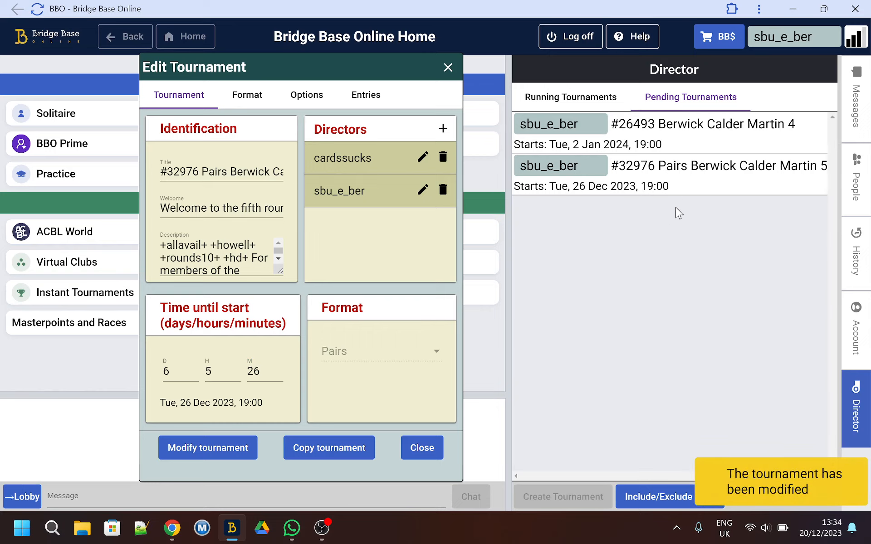
click(419, 442)
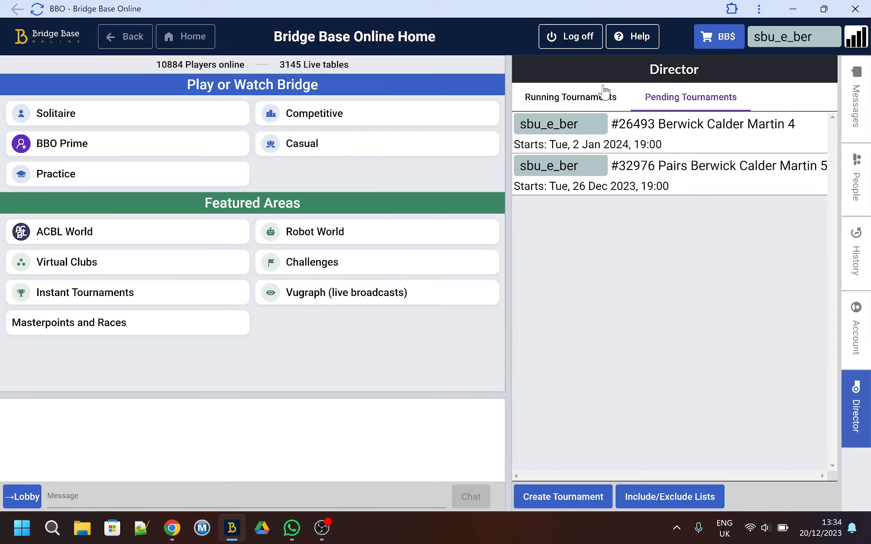
Check the running tournaments and reload the list of pending tournaments.
click(584, 99)
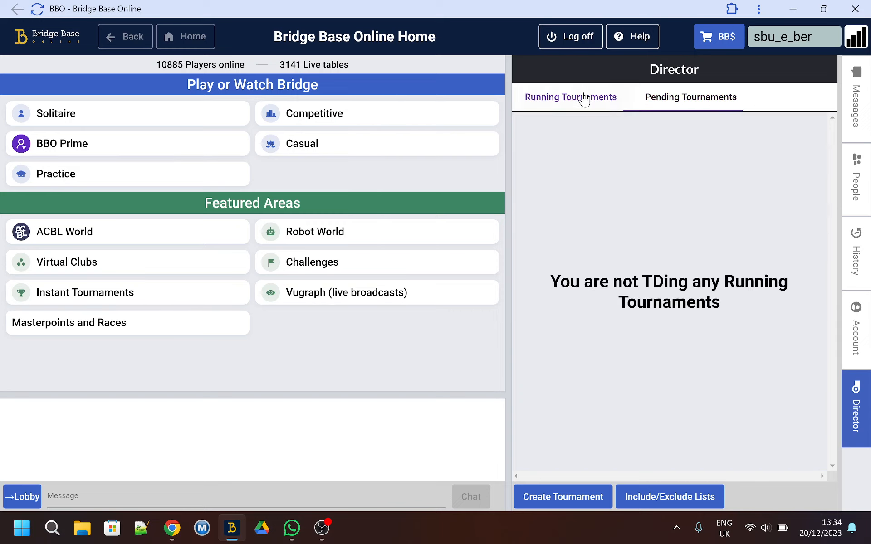
click(685, 103)
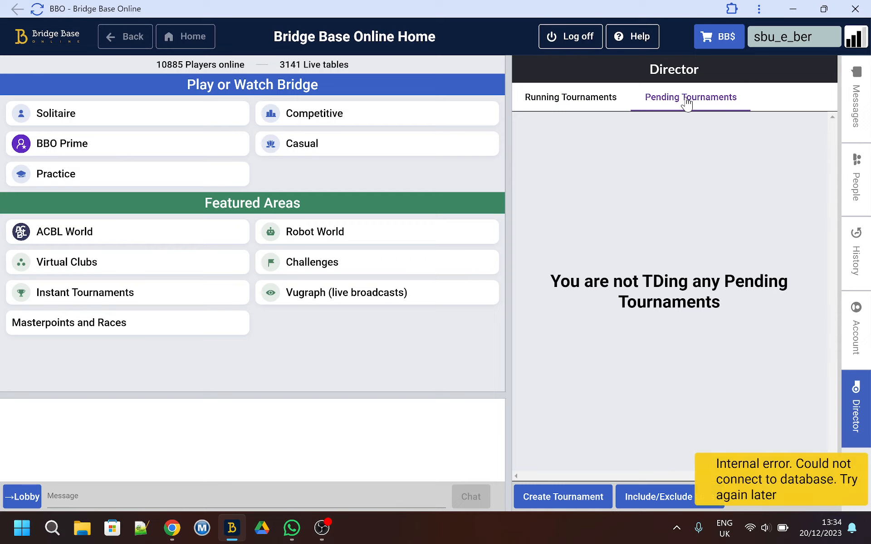
click(593, 105)
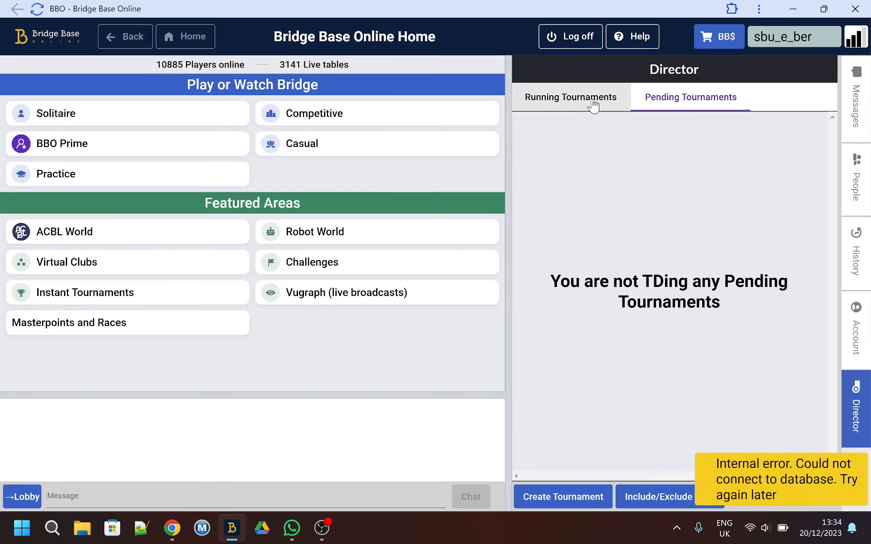
click(669, 105)
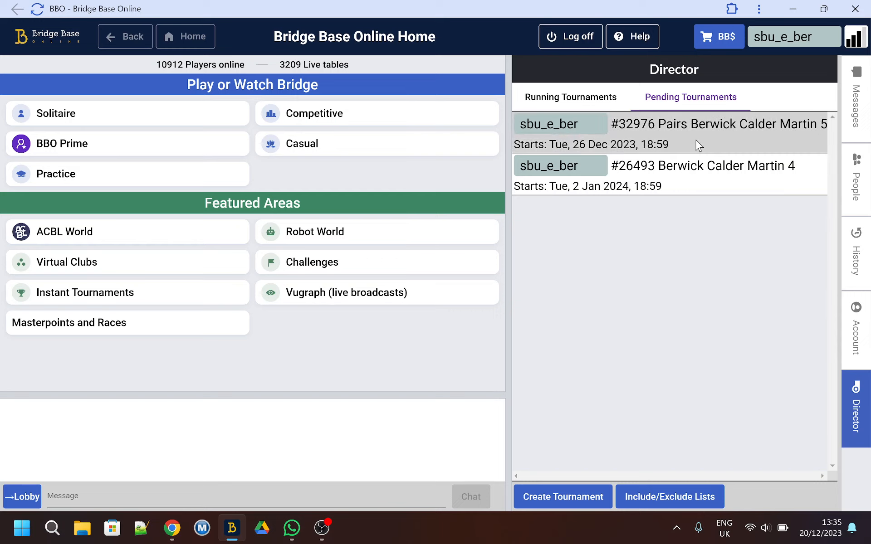
Make a copy of the Pairs Berwick Calder Martin 5 tournament.
click(720, 130)
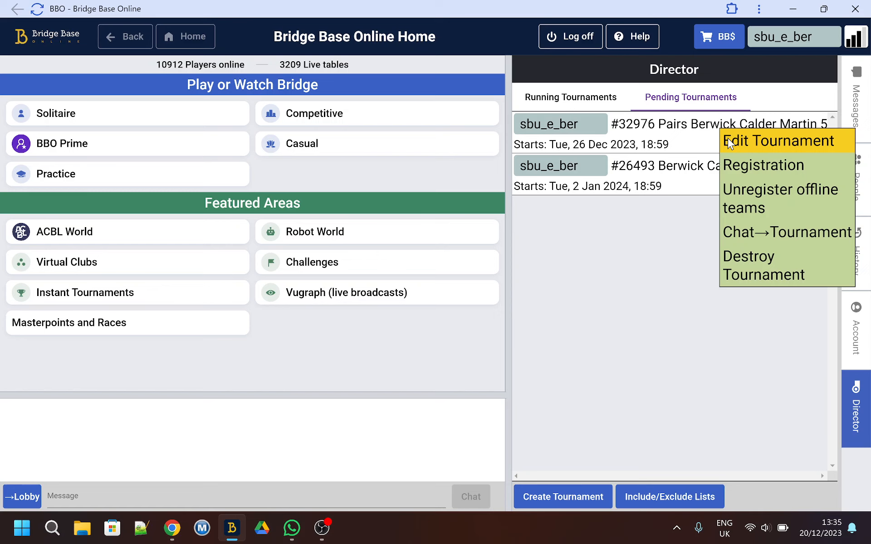
click(728, 141)
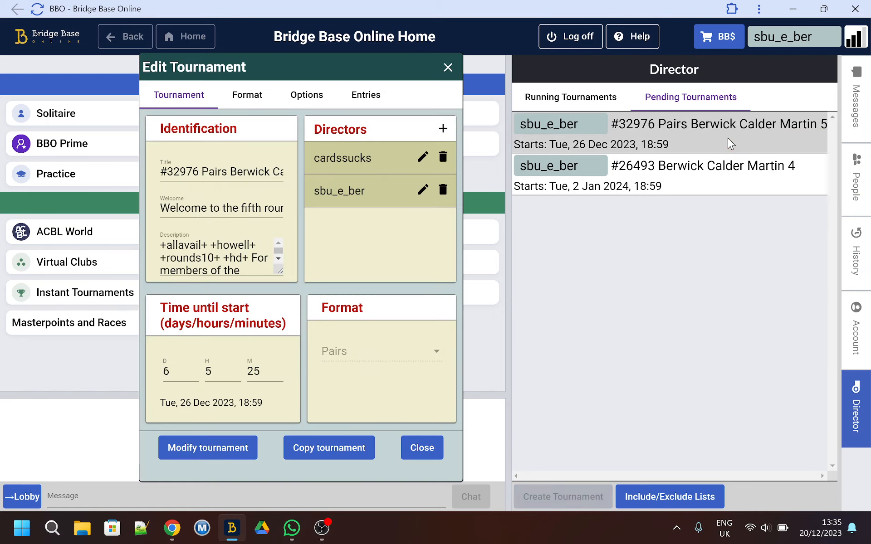
click(340, 449)
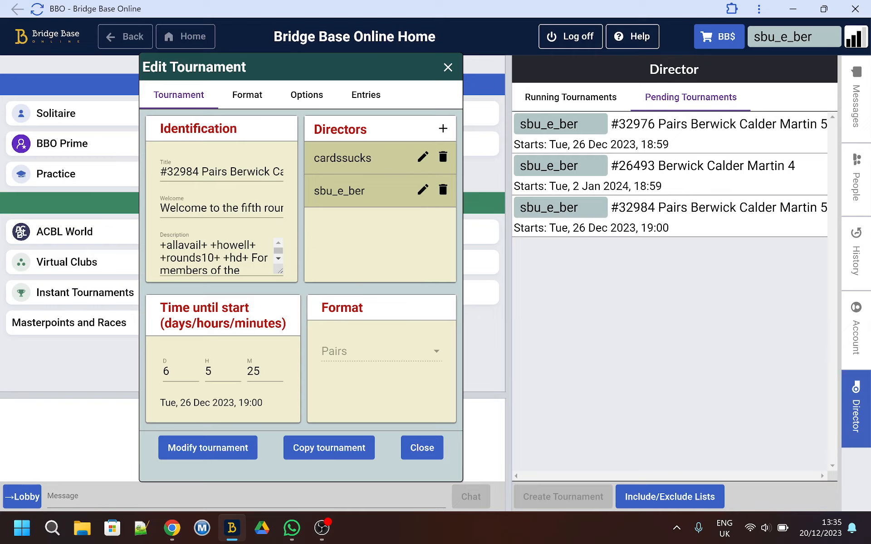
Change the number at the end of the copied tournament's title to 6 and save the modification.
click(282, 172)
drag(283, 172, 270, 172)
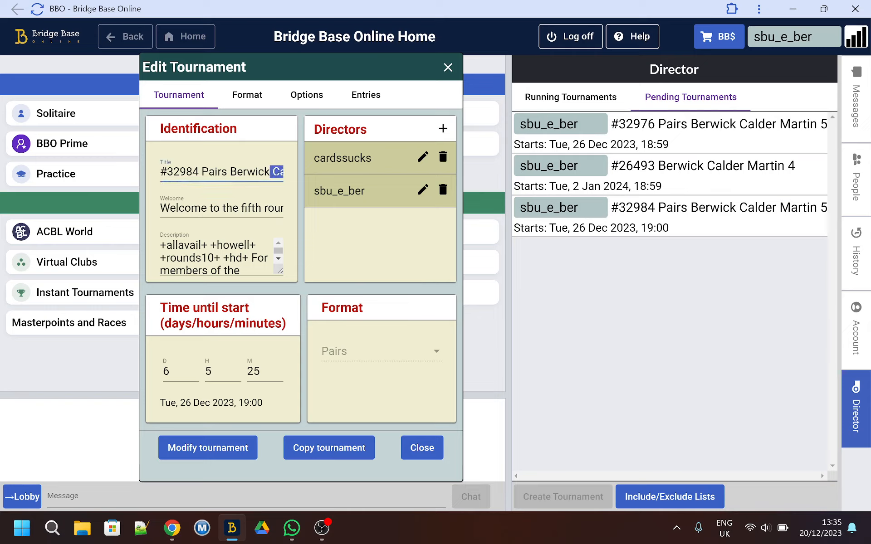
click(270, 172)
key(Right)
key(Right)
key(Right)
key(Right)
key(Right)
key(Right)
key(Right)
key(Right)
key(Right)
key(Right)
key(Right)
key(Right)
key(Right)
key(Right)
key(Right)
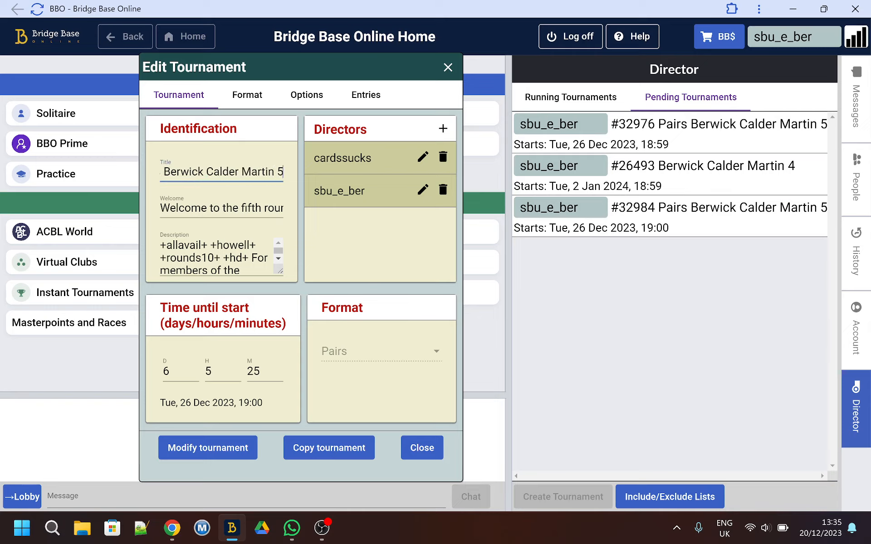
key(BackSpace)
text(6)
click(212, 450)
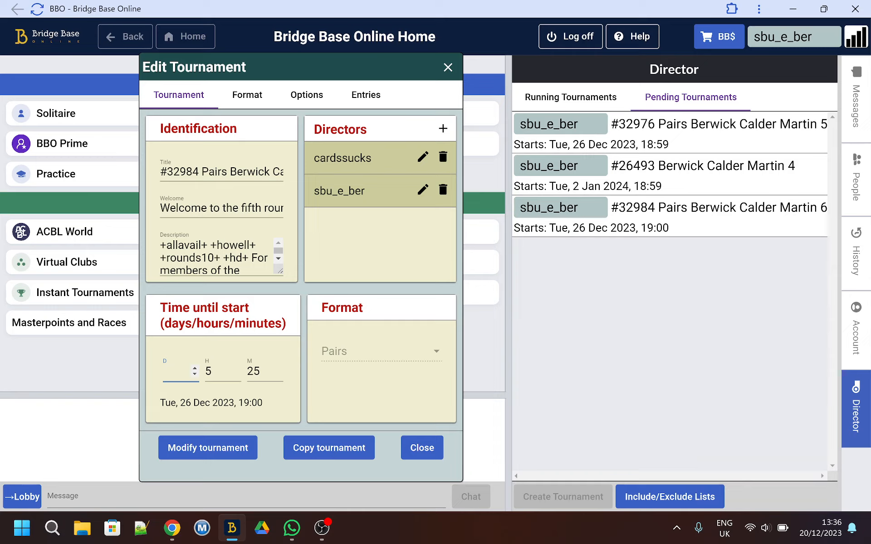
Set the days until start of the copied tournament to 11 and save the modification.
text(9)
key(Tab)
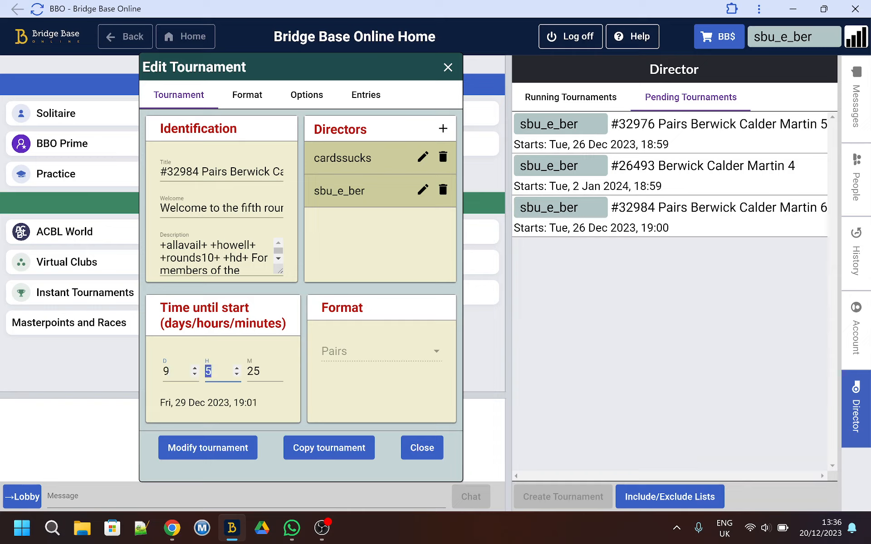
key(shift+Tab)
text(11)
key(Tab)
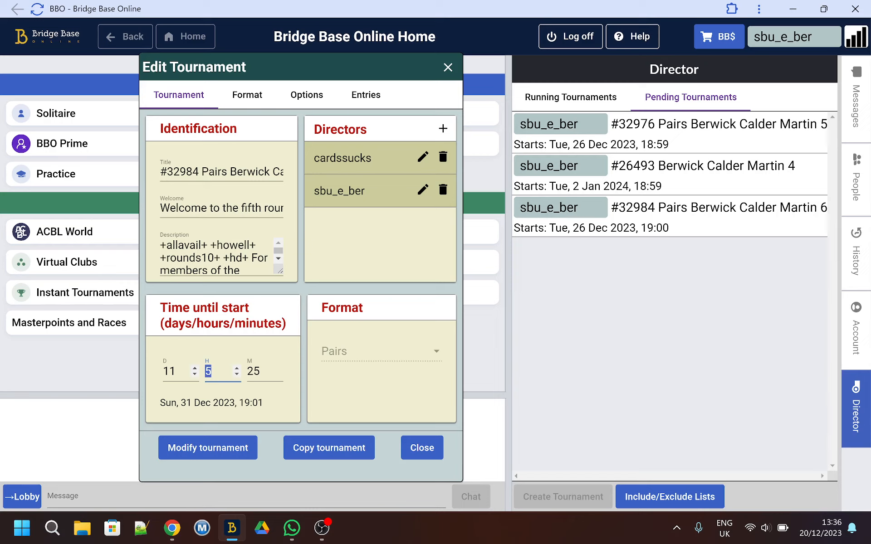
click(204, 449)
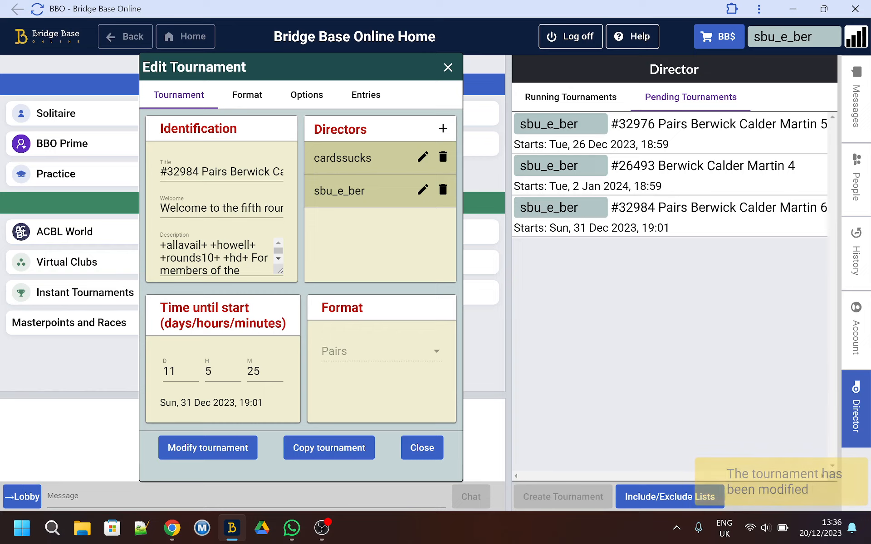
Replace Calder Martin 6 in the copied tournament's title with McDonald 5.
click(273, 172)
key(ctrl+shift+Right)
key(ctrl+shift+Right)
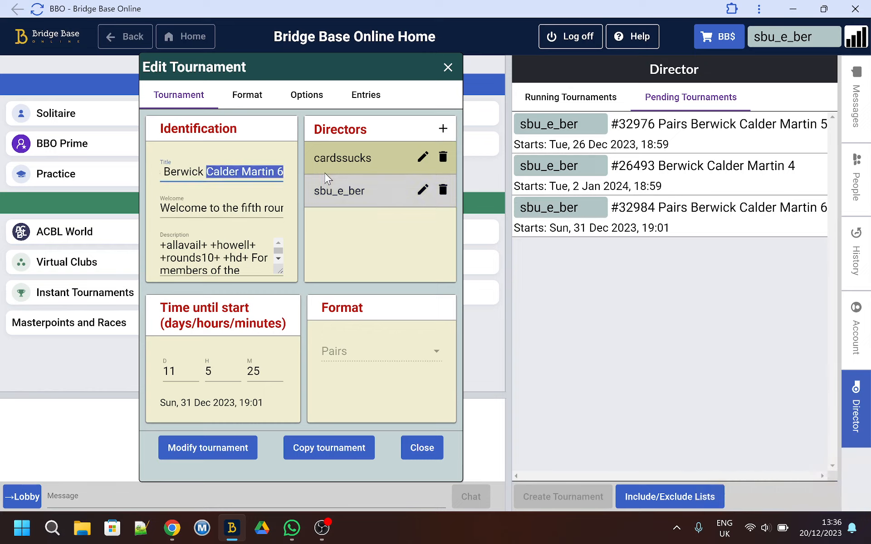
text(M)
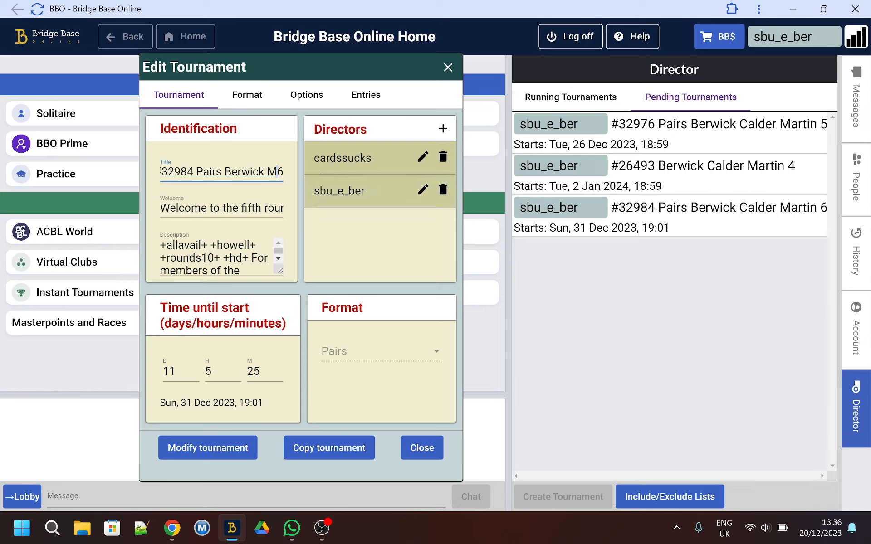
text(cDonal)
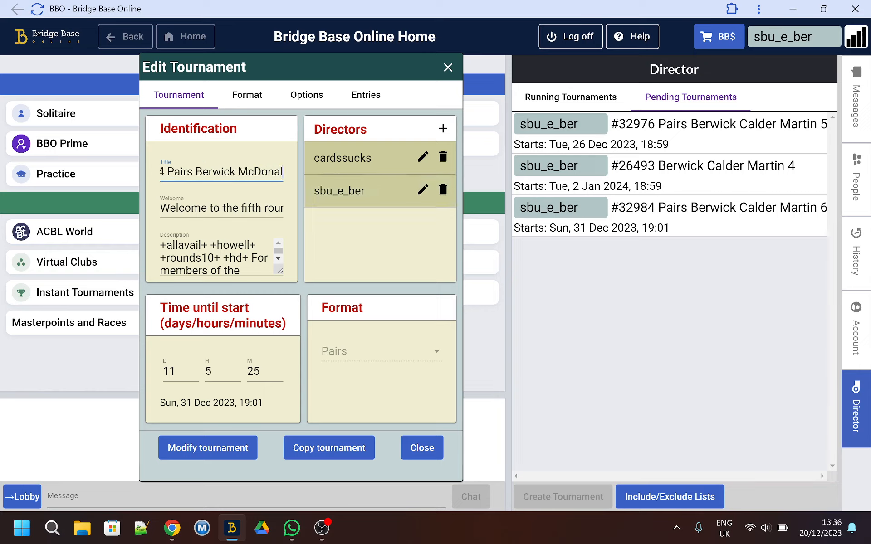
text(d)
key(Right)
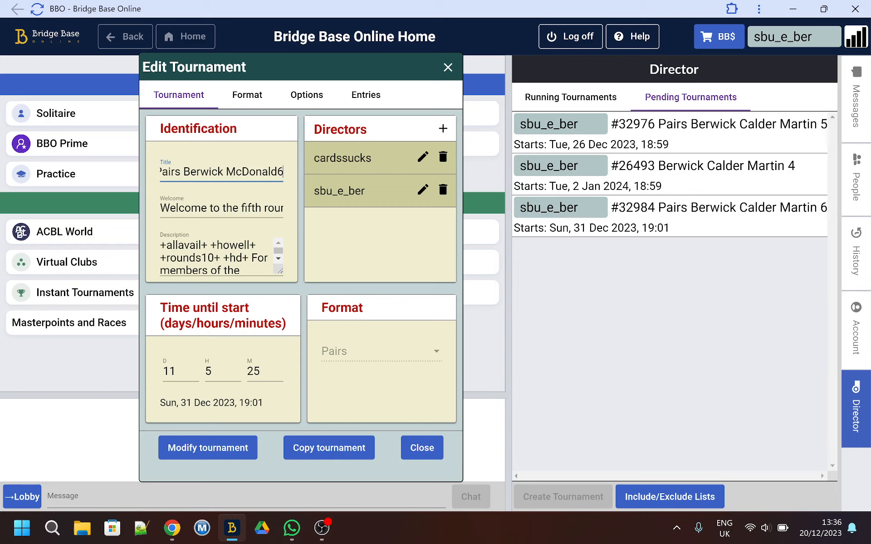
key(BackSpace)
text(5)
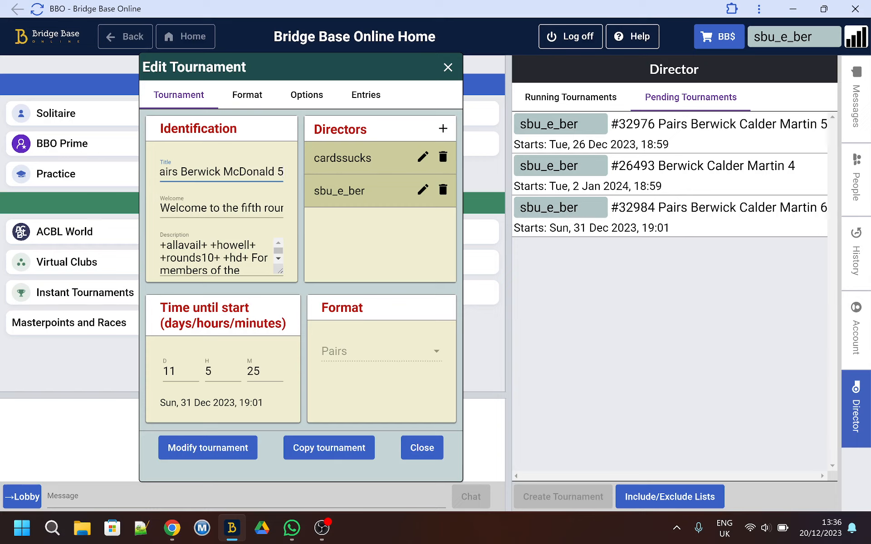
drag(259, 209, 306, 218)
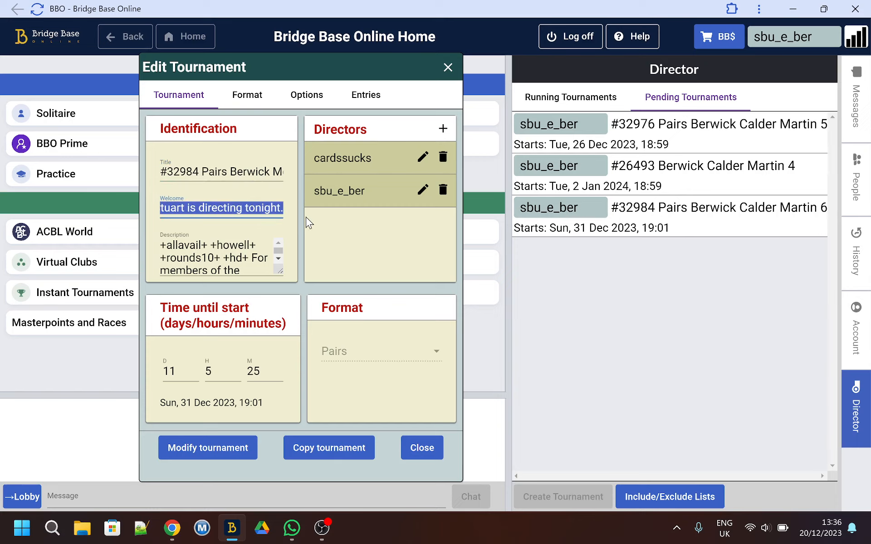
click(184, 209)
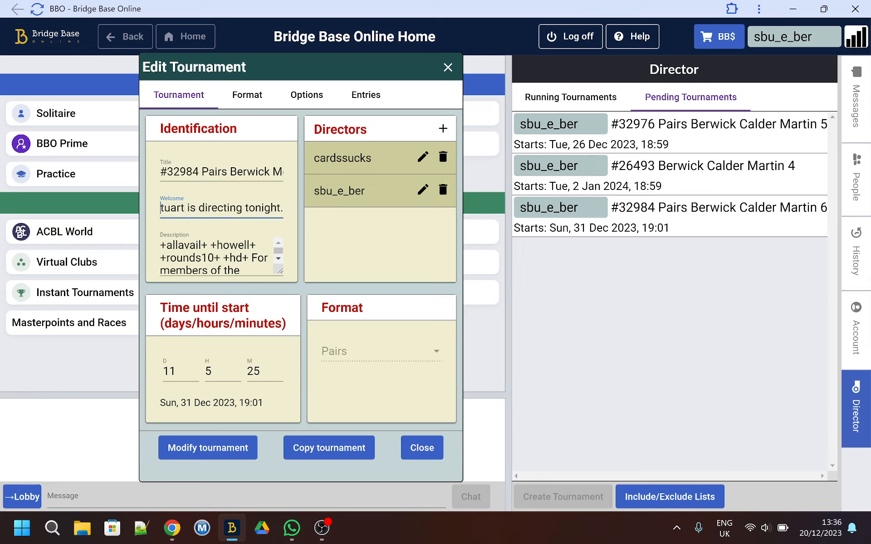
key(Left)
key(Left)
key(Left)
key(Left)
key(Left)
key(Left)
key(Left)
key(Left)
key(Left)
key(Left)
key(Left)
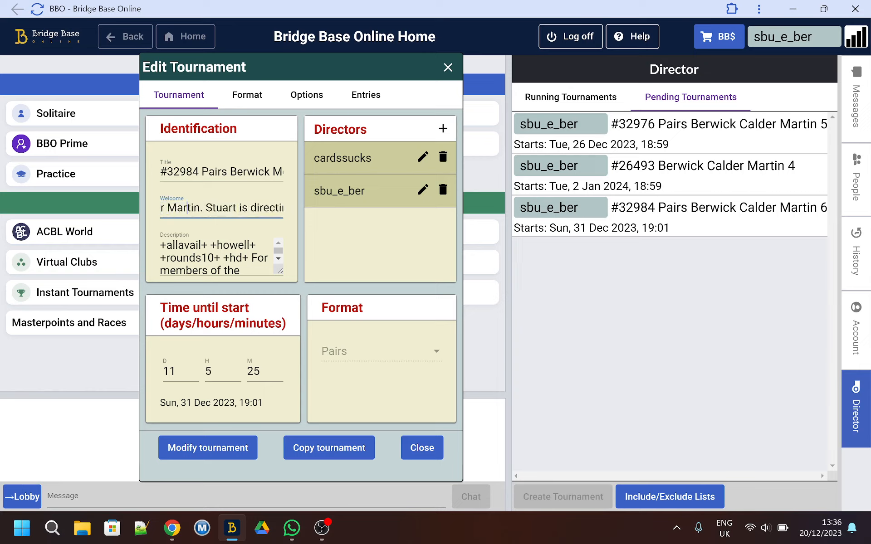
key(BackSpace)
key(BackSpace)
key(BackSpace)
key(BackSpace)
key(BackSpace)
key(BackSpace)
key(BackSpace)
key(BackSpace)
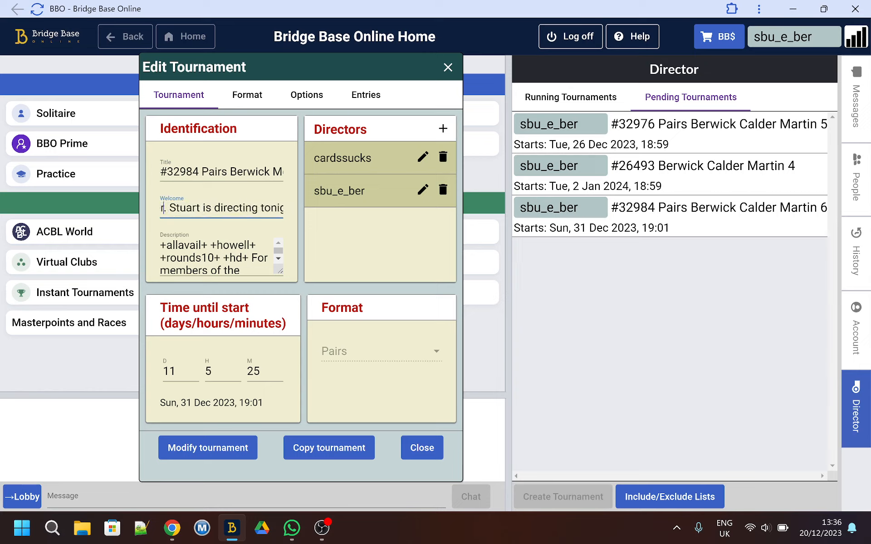
key(Left)
key(Left)
key(Left)
key(Left)
key(Left)
key(Left)
key(Left)
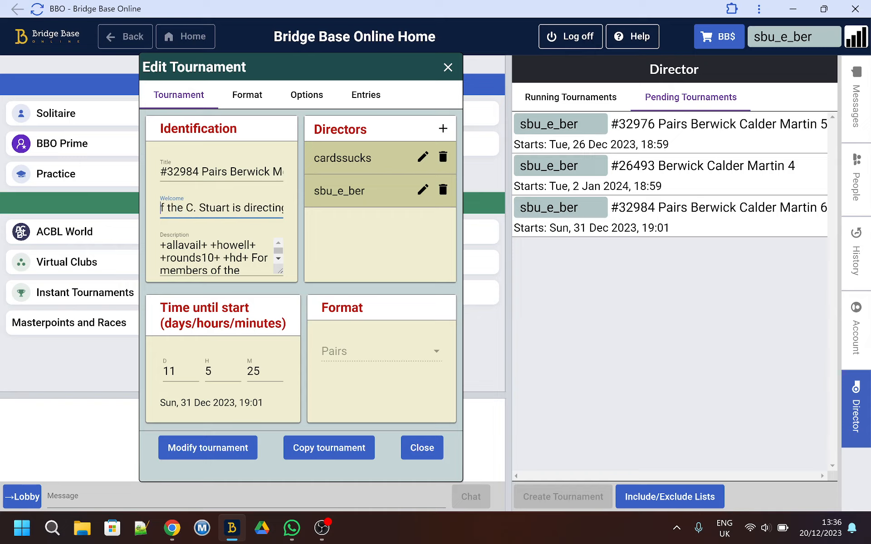
key(BackSpace)
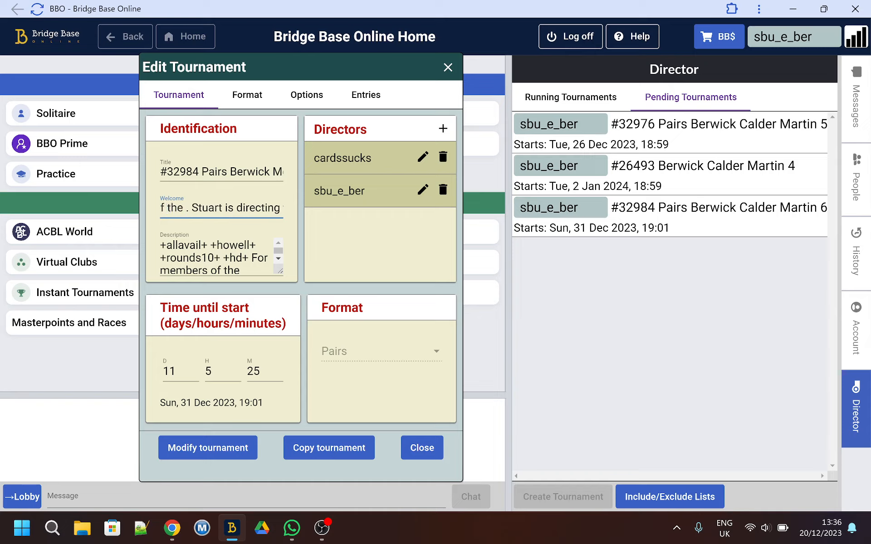
text(McDonald)
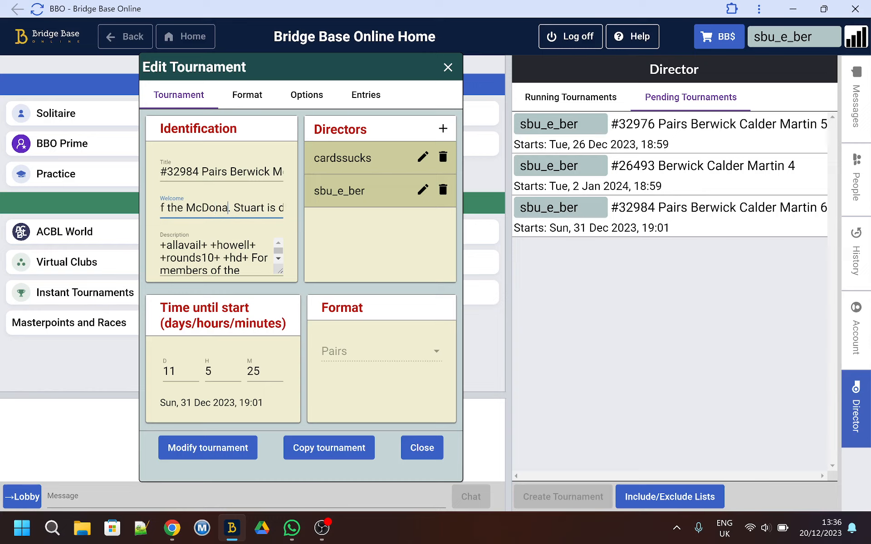
Check the round number in the opening part of the welcome message.
key(Left)
key(Left)
key(Left)
key(Left)
key(Left)
key(Left)
key(Left)
key(Left)
key(Left)
key(Left)
key(Left)
key(Left)
key(Left)
key(Left)
key(Left)
key(Left)
key(Left)
key(Left)
key(Left)
key(Left)
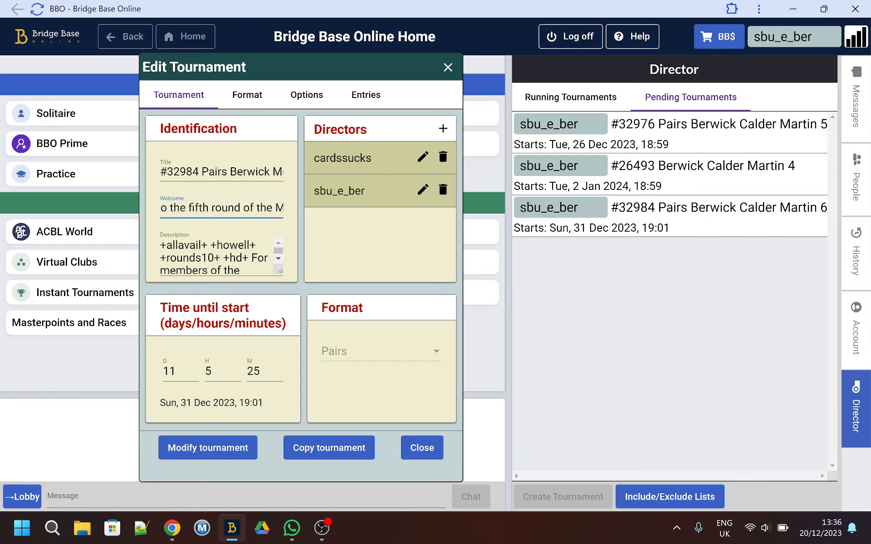
click(443, 157)
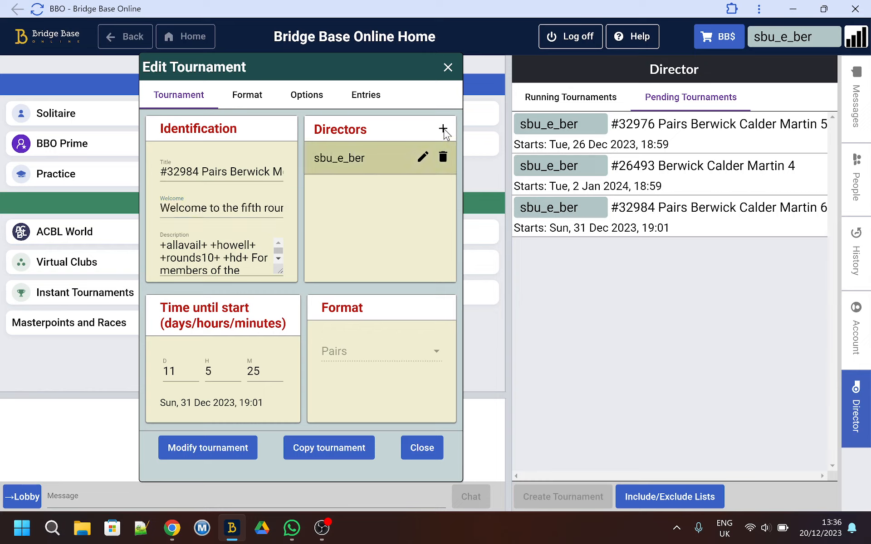
click(443, 130)
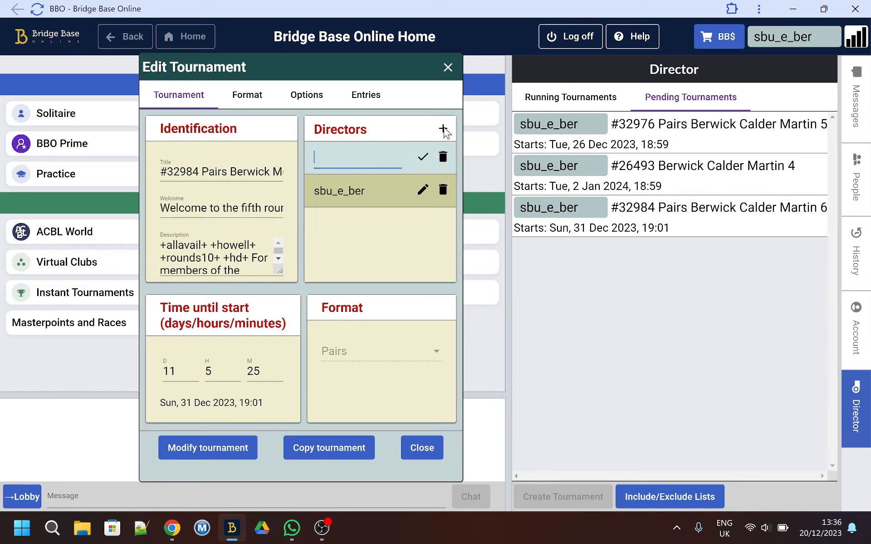
text(rhua)
click(424, 159)
Change the tournament's scoring to Matchpoints and set it back to IMPs.
click(251, 94)
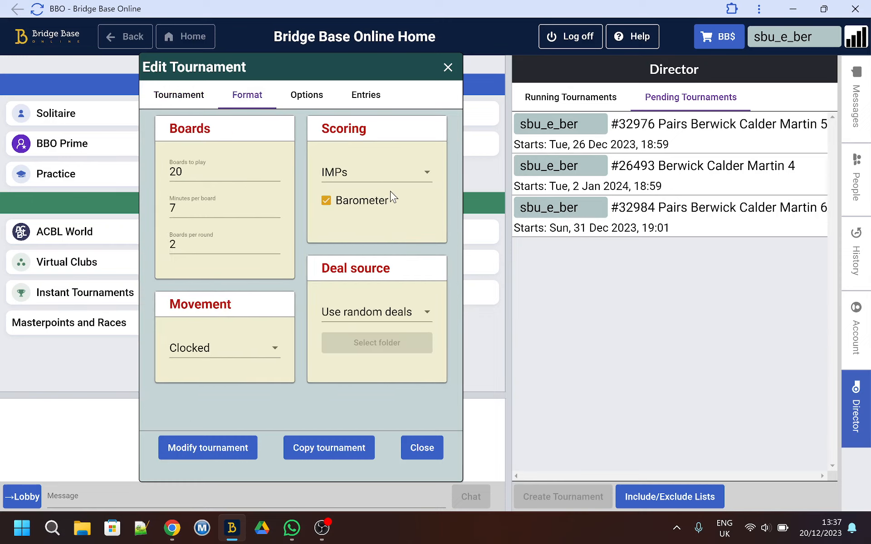
click(426, 175)
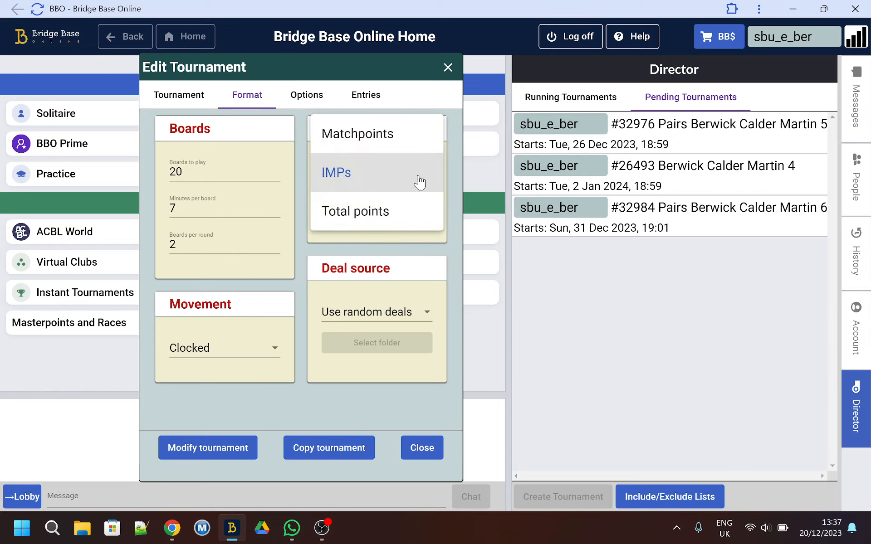
click(392, 129)
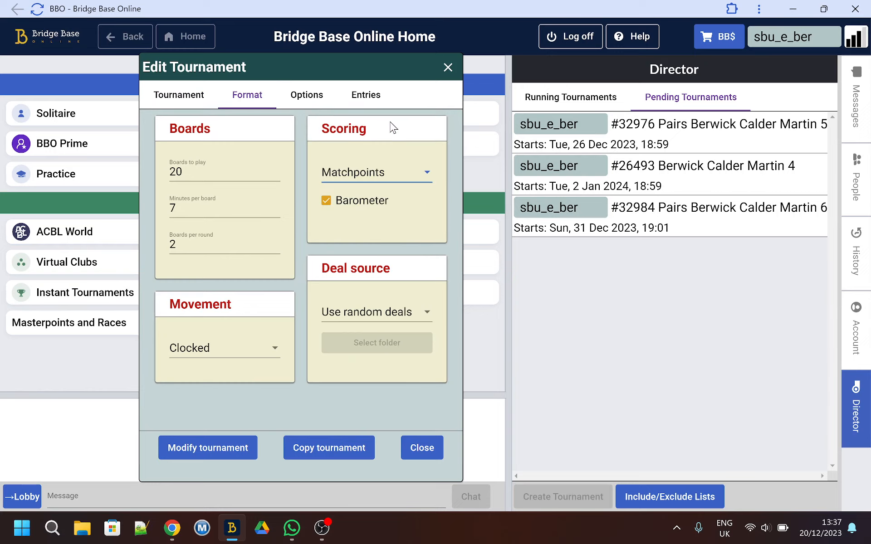
click(389, 182)
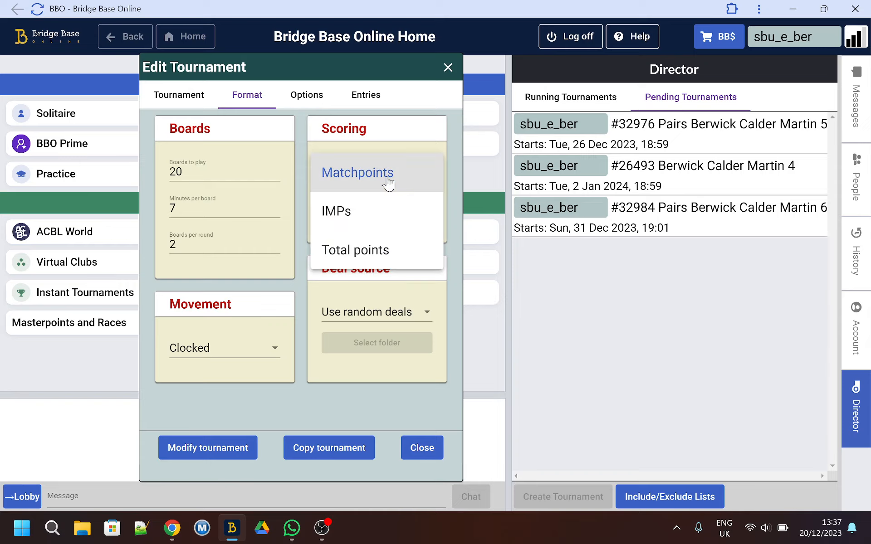
click(357, 214)
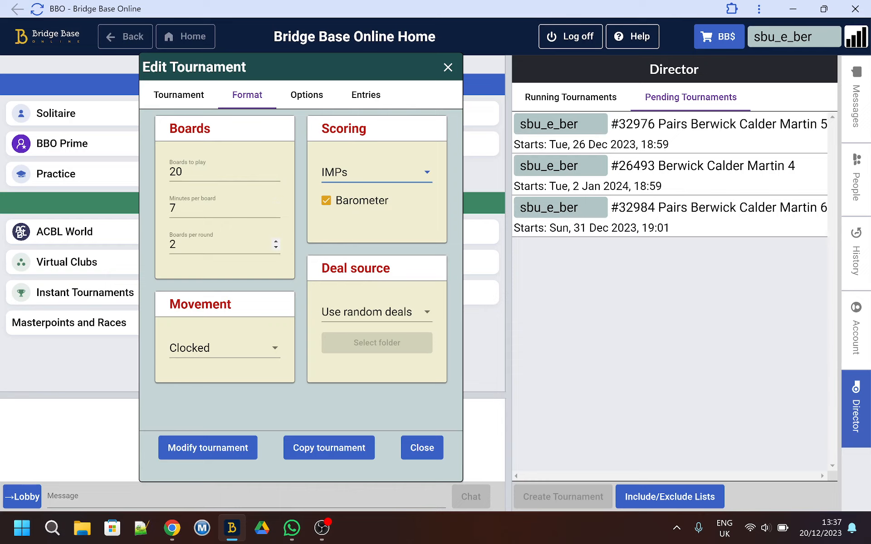
Review the options and entry restrictions, save the tournament's modifications and close its editor.
click(309, 103)
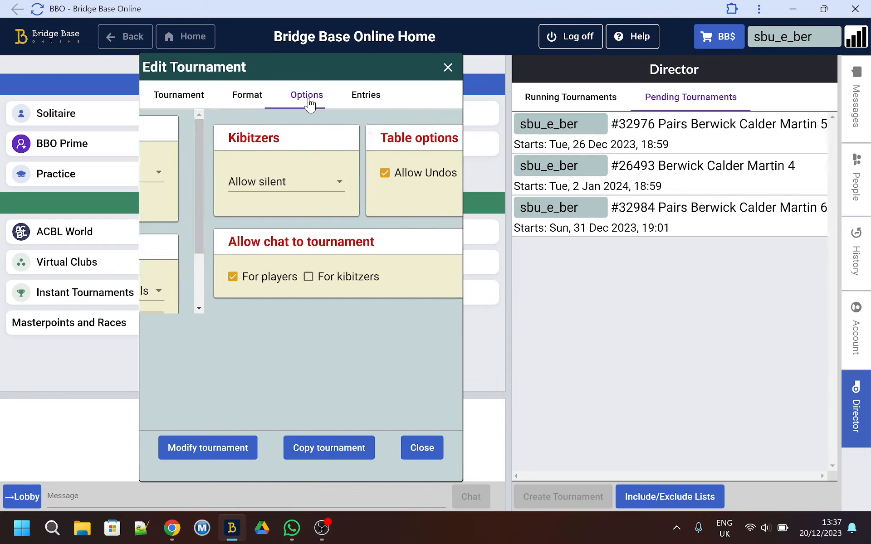
click(365, 103)
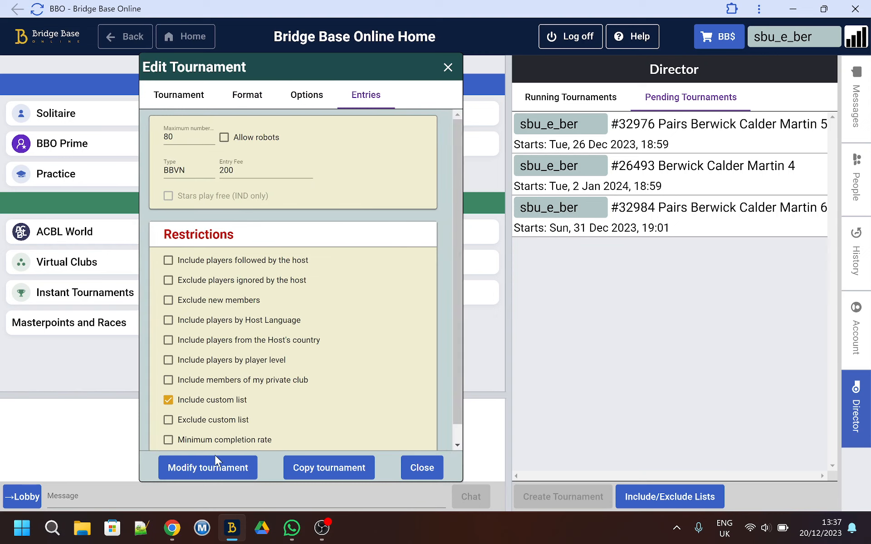
click(208, 474)
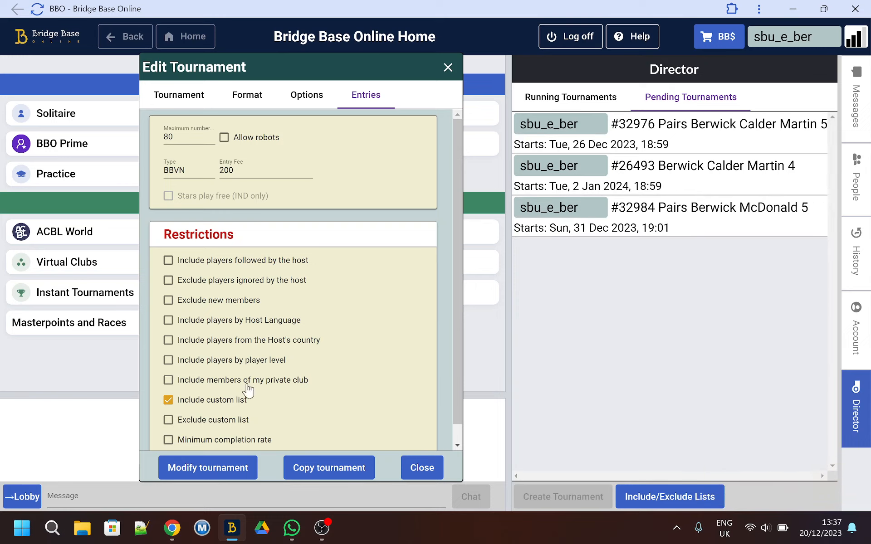
click(231, 102)
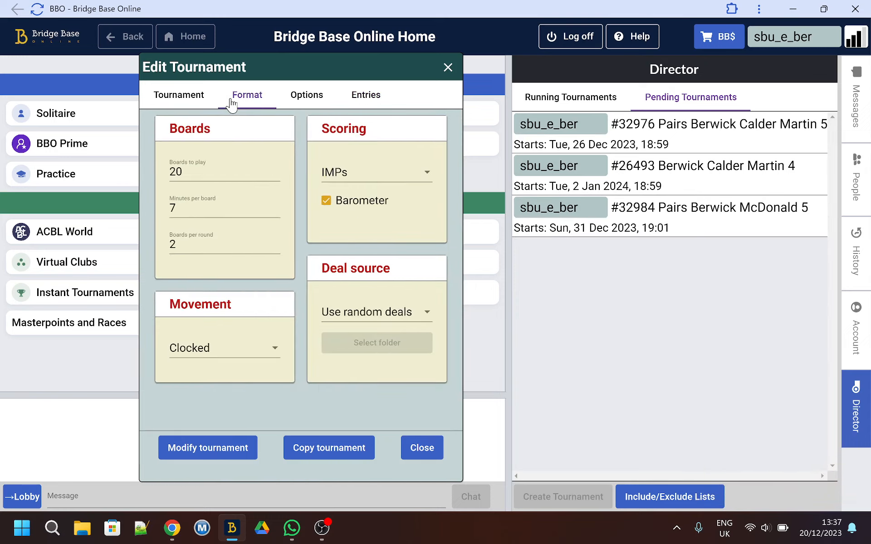
click(431, 448)
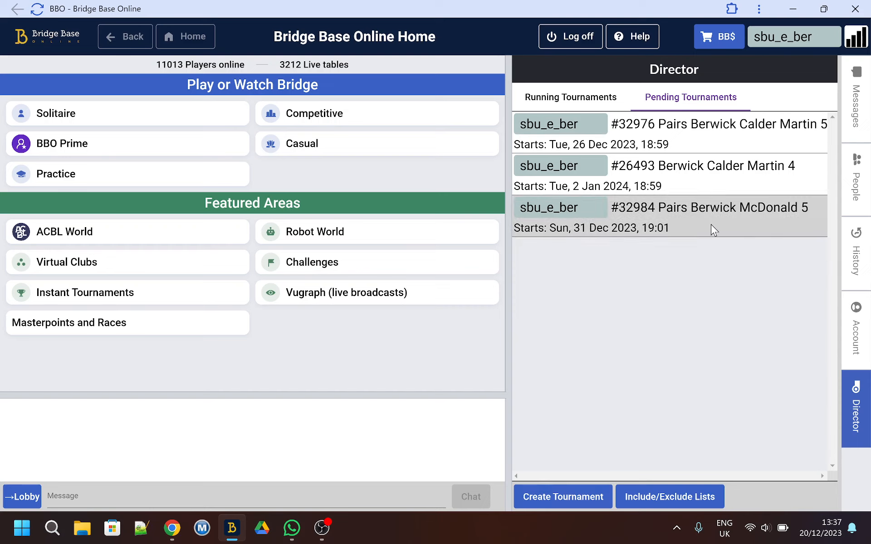
Reopen the Pairs Berwick McDonald 5 tournament for editing, set its scoring to Matchpoints and save the modification.
click(710, 224)
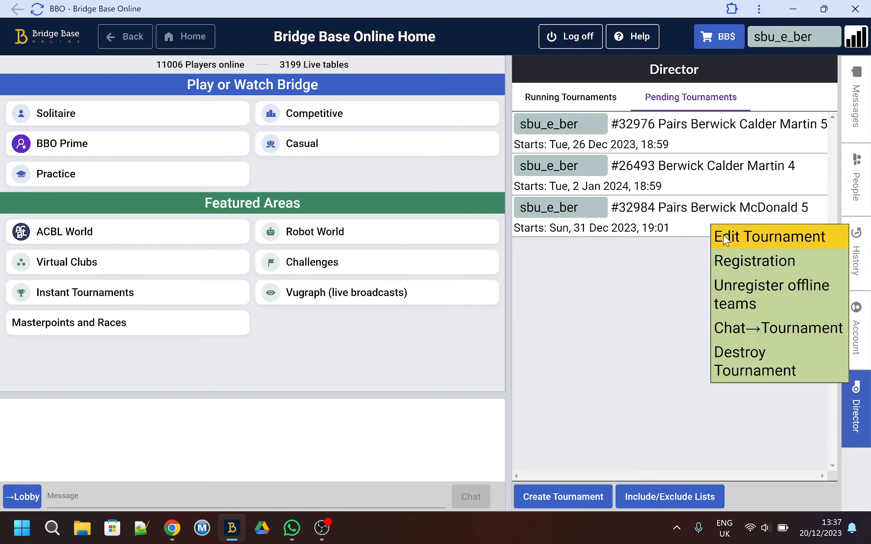
click(725, 235)
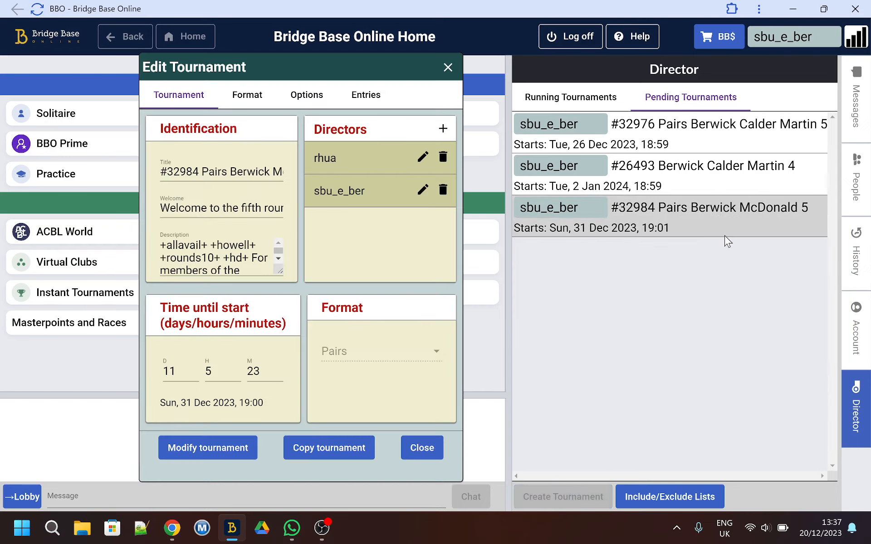
click(248, 95)
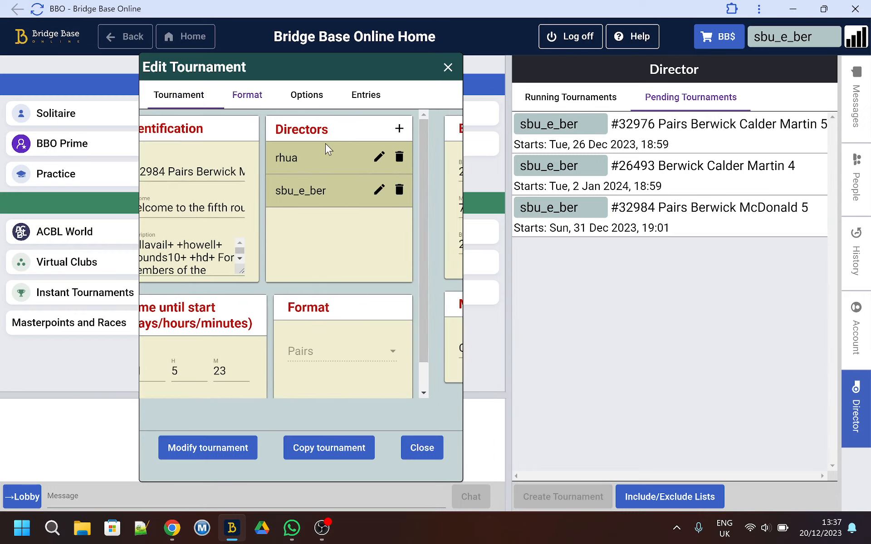
click(393, 178)
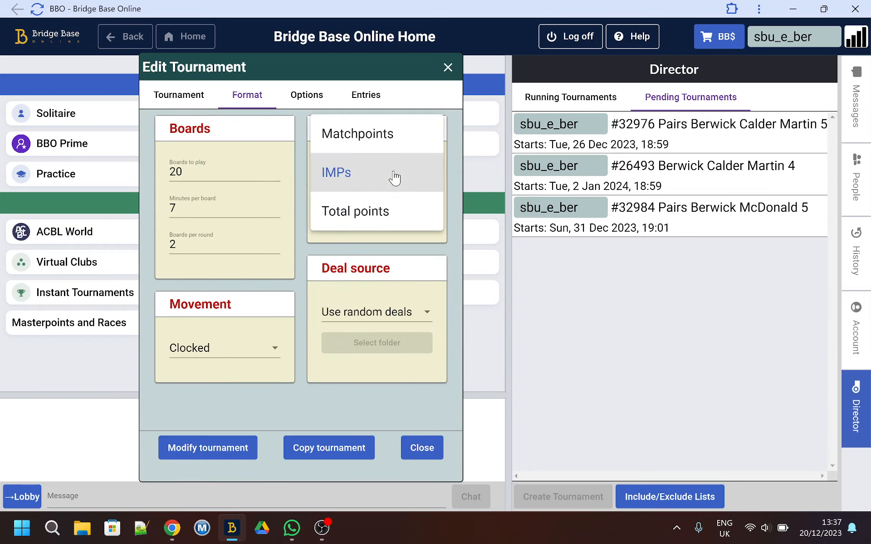
click(389, 135)
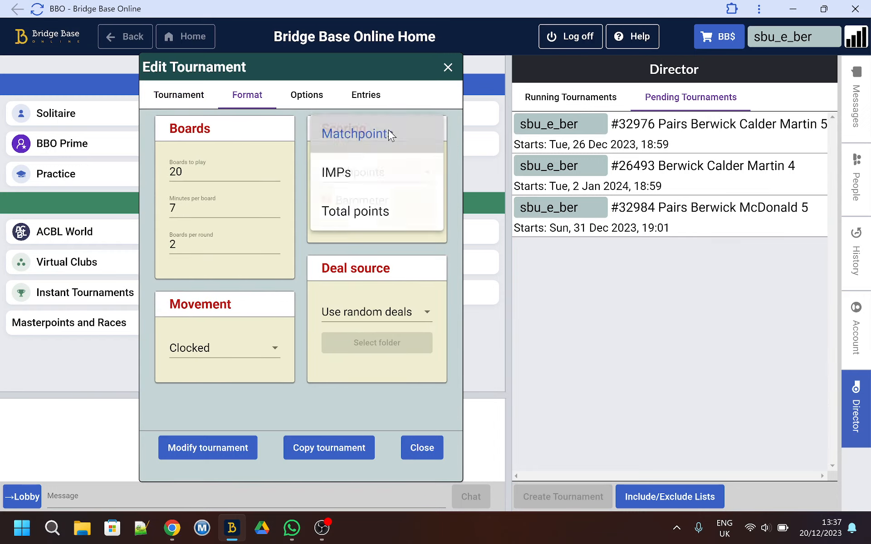
click(182, 455)
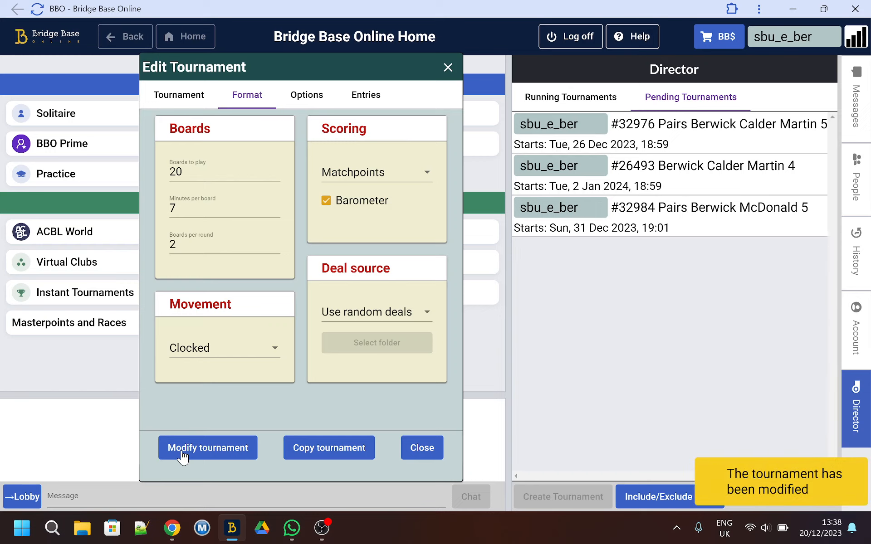
click(417, 455)
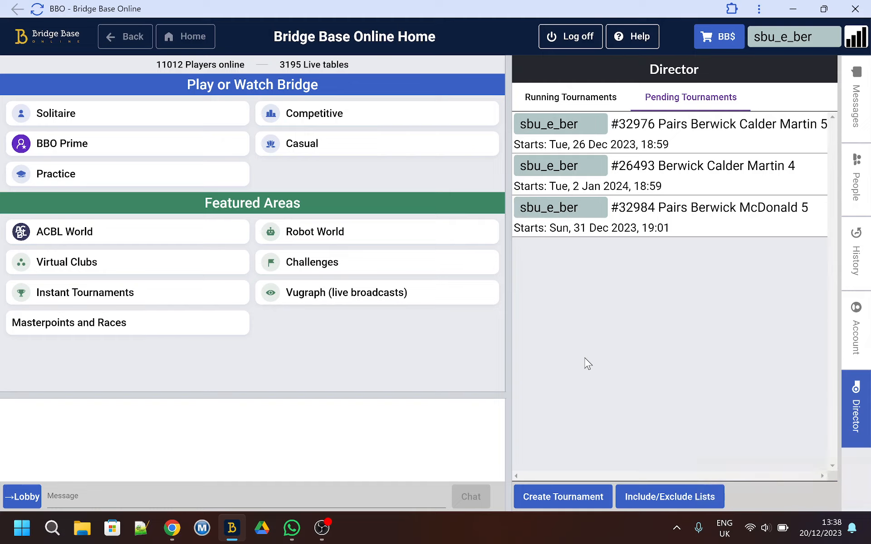
Destroy the Pairs Berwick McDonald 5 tournament and confirm its cancellation.
click(711, 220)
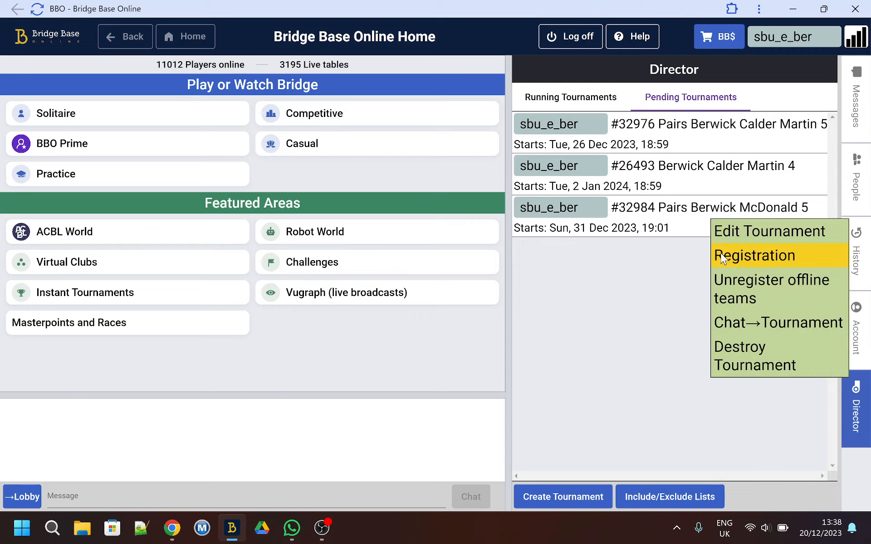
click(735, 352)
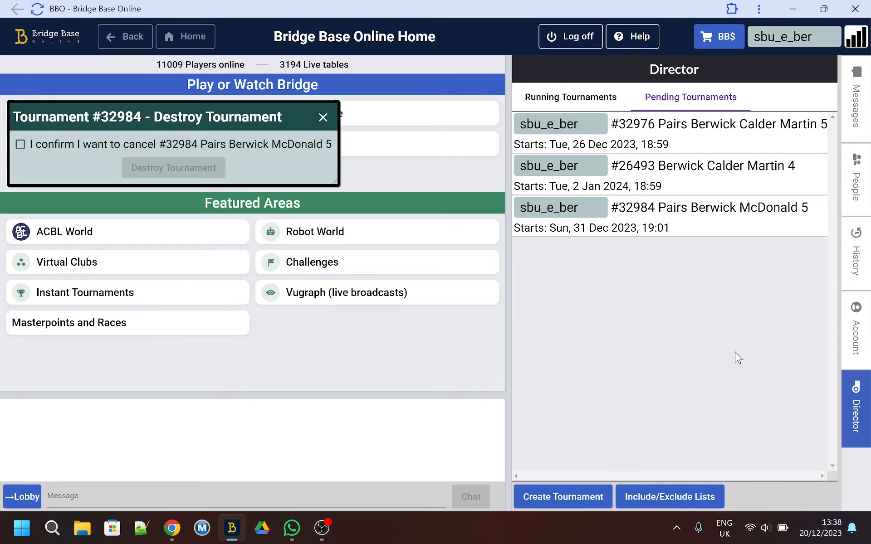
click(20, 144)
click(170, 168)
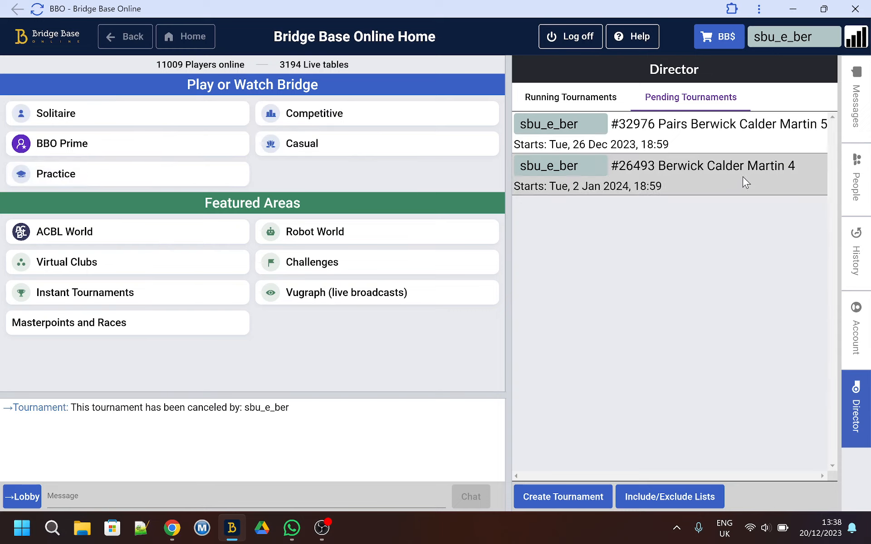
Destroy the Pairs Berwick Calder Martin 5 tournament and confirm its cancellation.
click(679, 142)
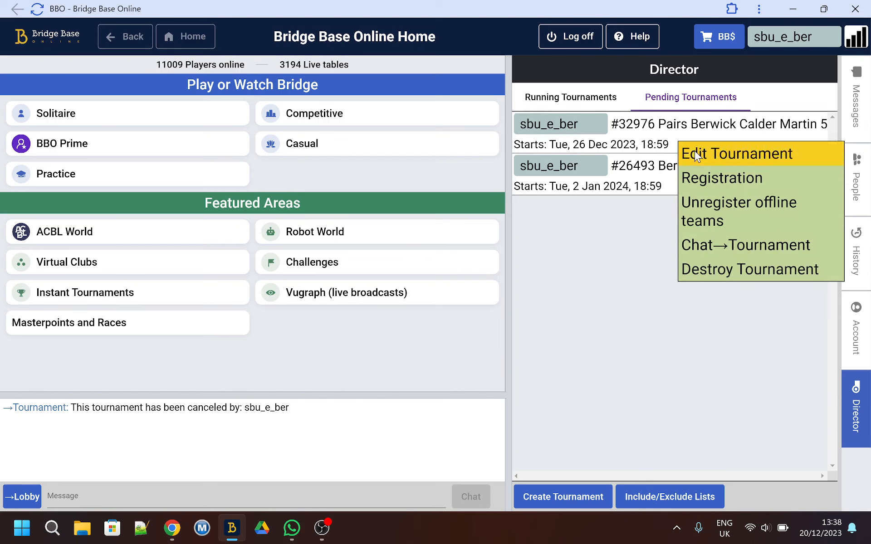
click(709, 271)
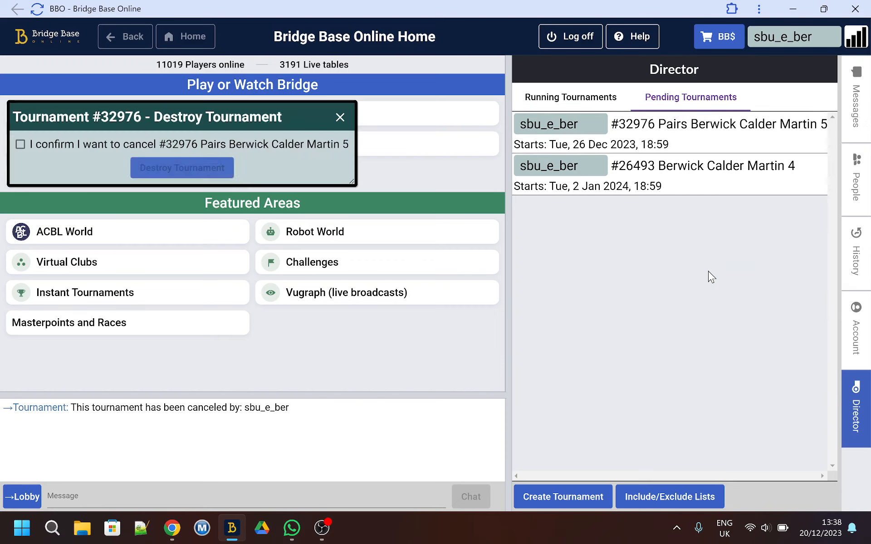
click(58, 144)
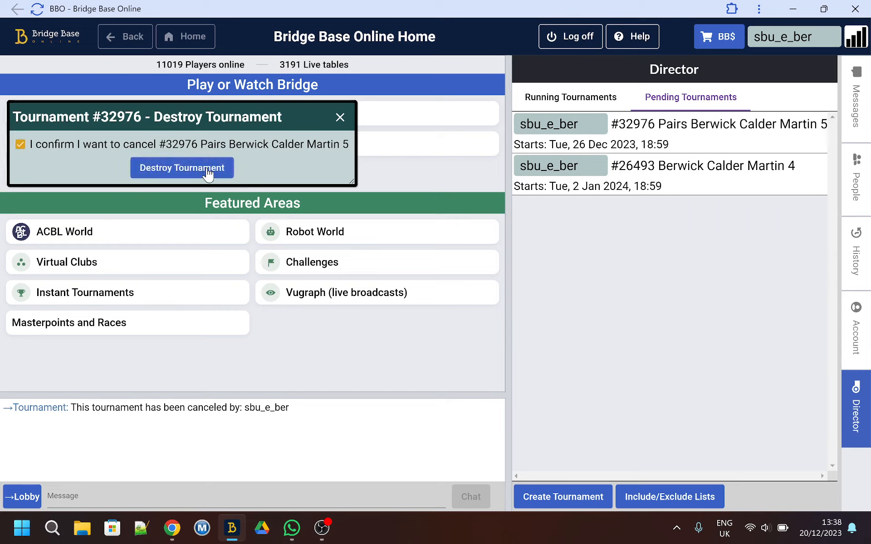
click(209, 170)
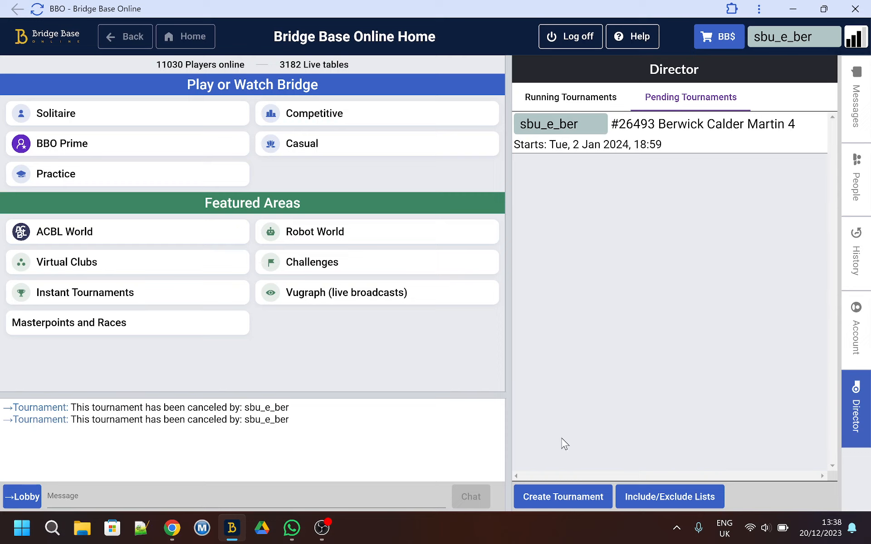
click(561, 499)
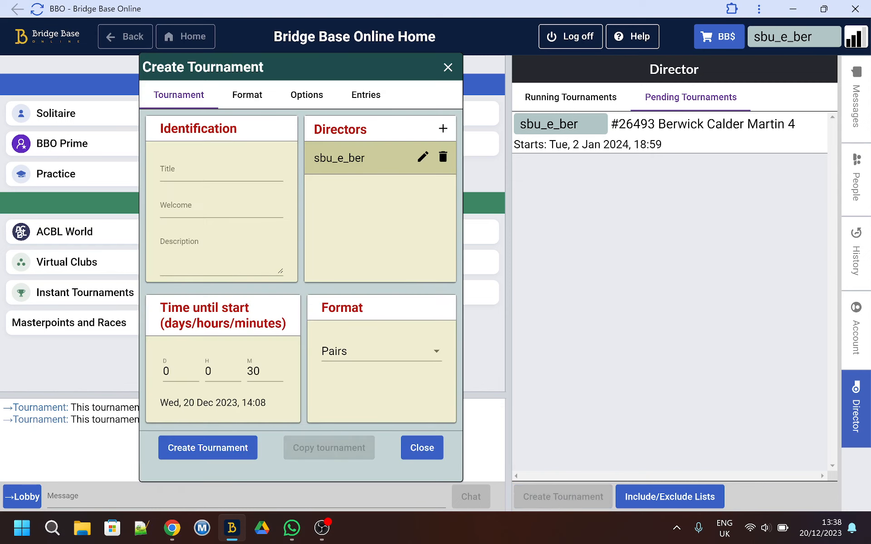
click(204, 173)
text(erwick Tom W)
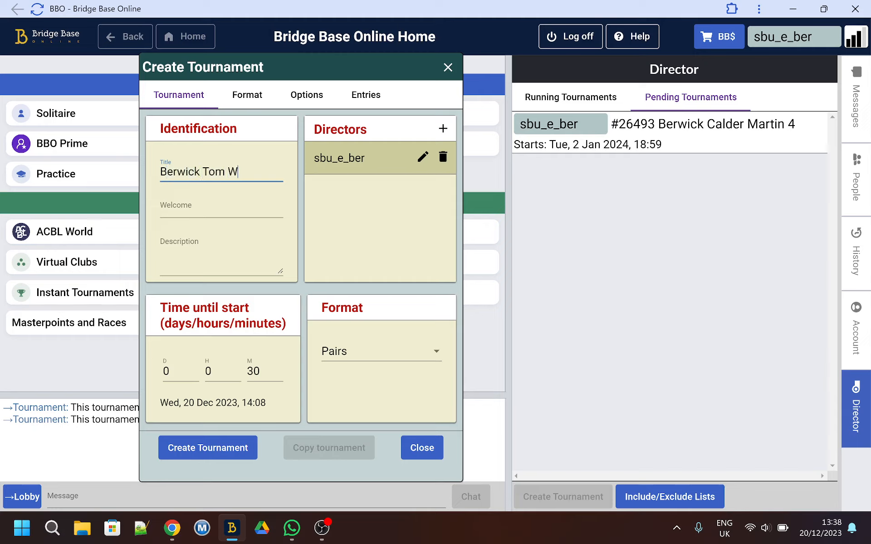
text(oodman 4)
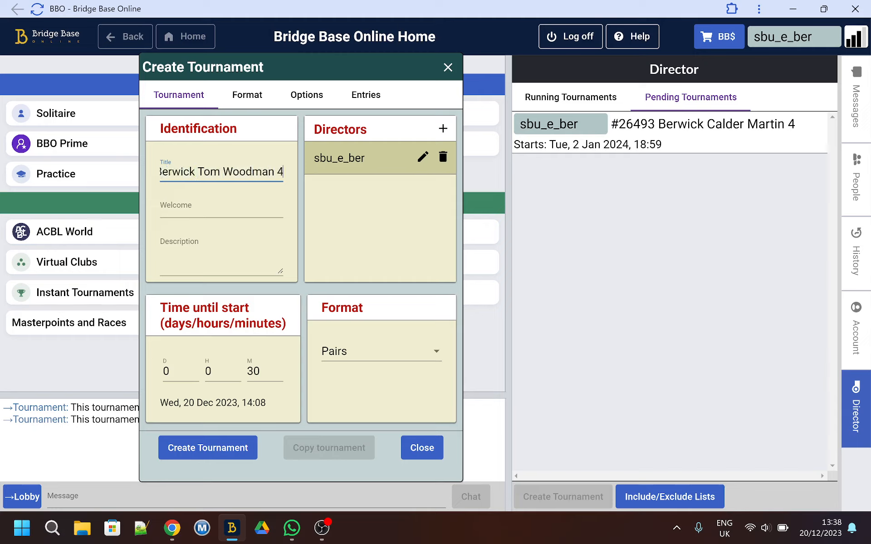
Enter "+allavail+ +hd+" as the tournament's description, leaving the welcome message blank.
key(Tab)
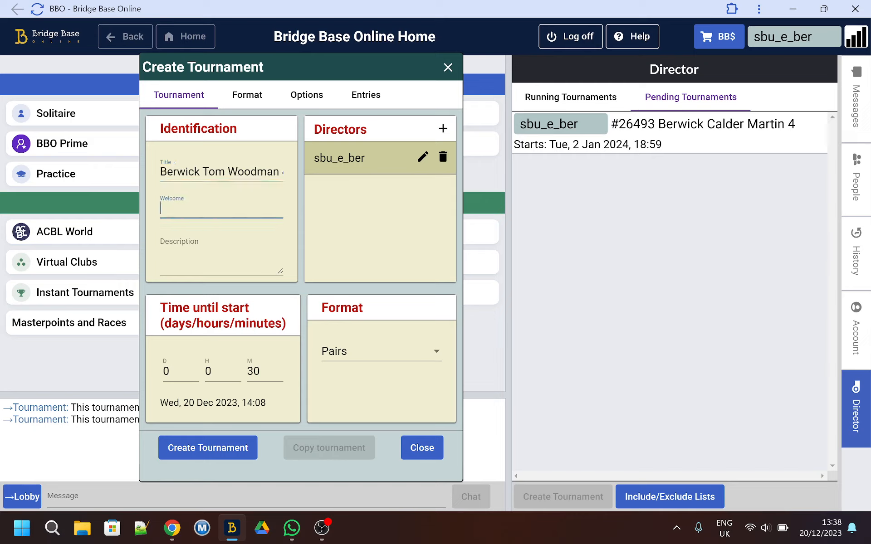
key(Tab)
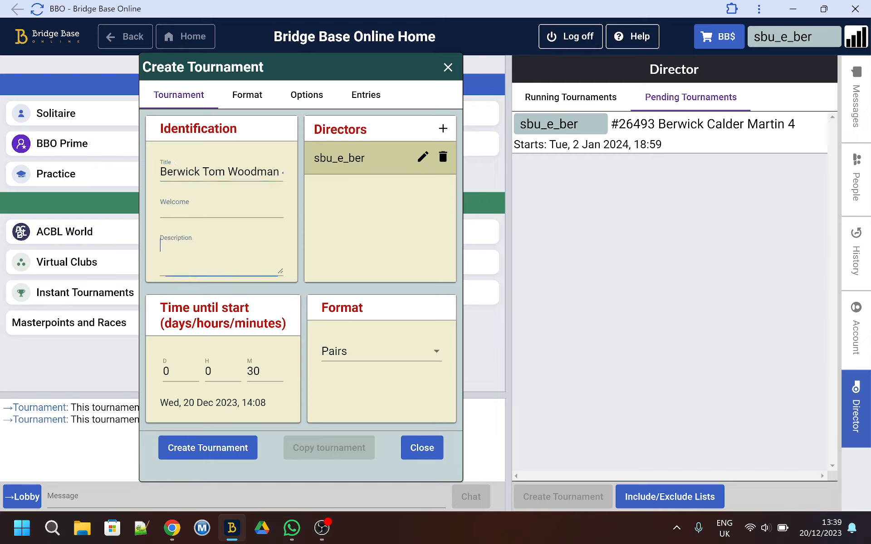
text(+allavail)
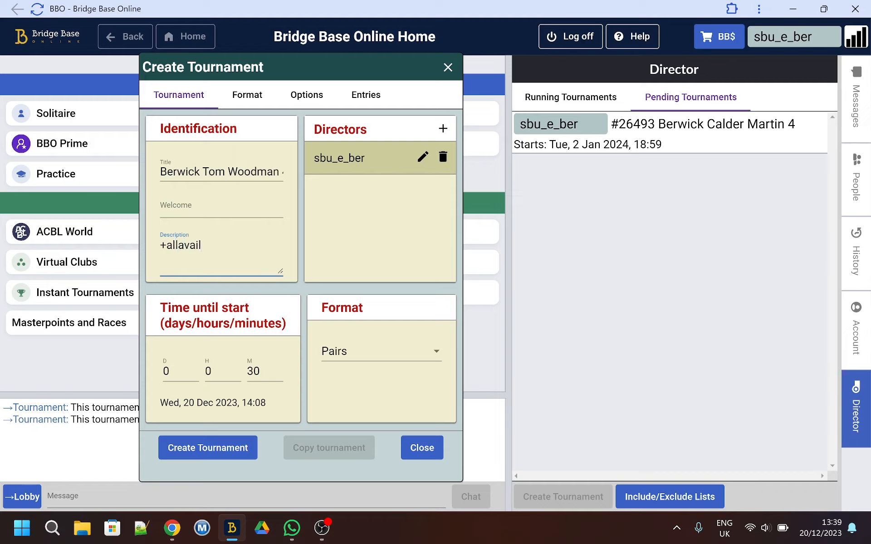
text(+ )
text(+aw)
key(BackSpace)
key(BackSpace)
key(BackSpace)
text(+hd+ +rounds)
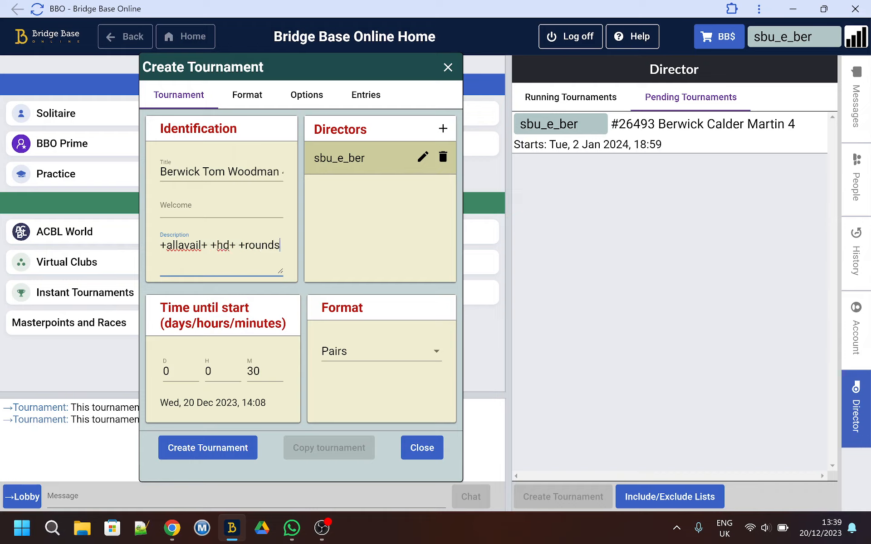
key(BackSpace)
key(BackSpace)
key(BackSpace)
key(BackSpace)
key(BackSpace)
key(BackSpace)
key(BackSpace)
Set the time until start to 5 days and choose Swiss Team as the tournament format.
click(174, 372)
key(BackSpace)
text(5)
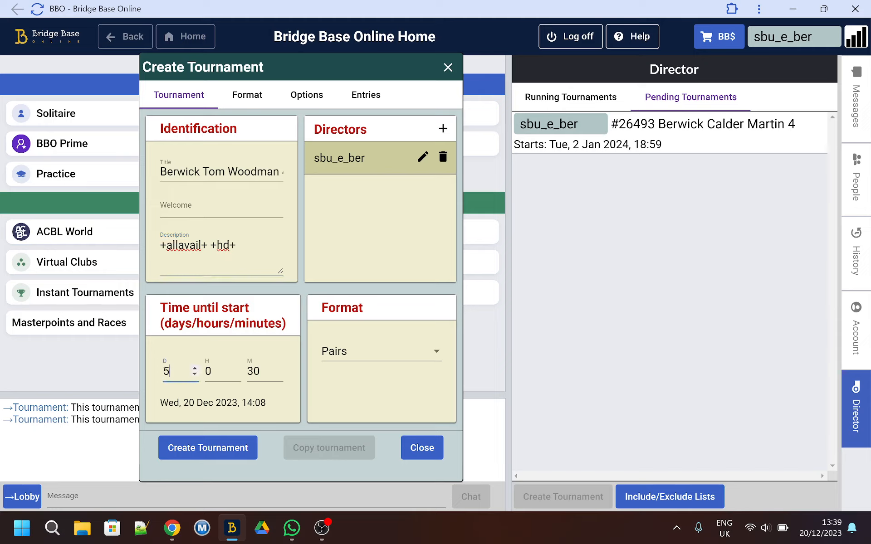
key(Tab)
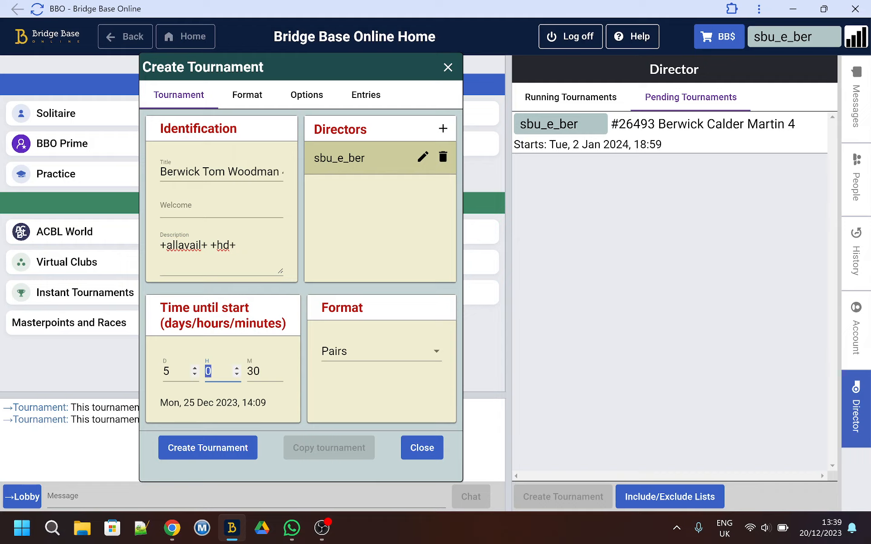
click(378, 360)
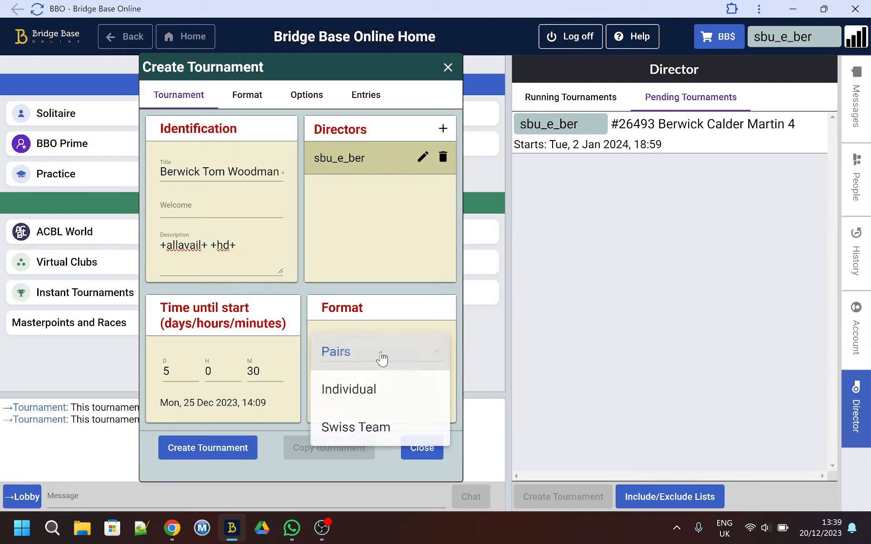
click(373, 434)
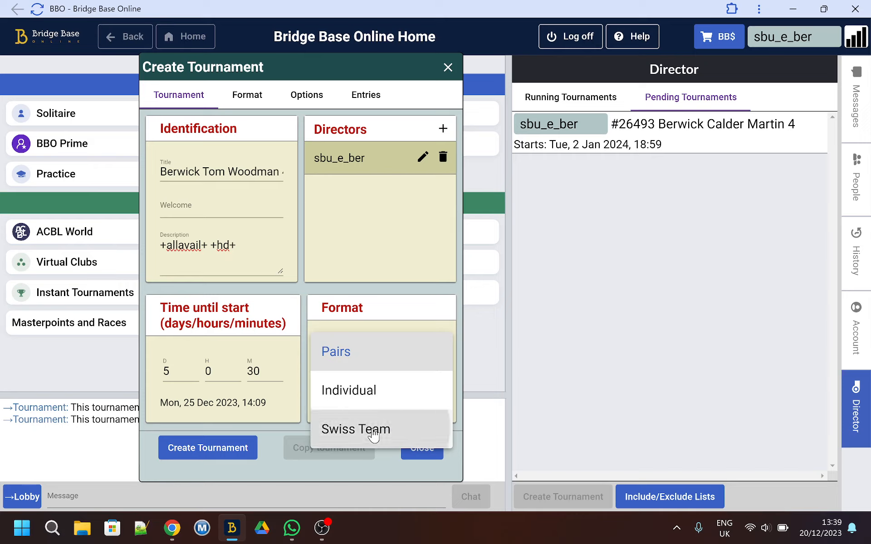
Add a second director to the tournament by entering the director's username.
click(444, 129)
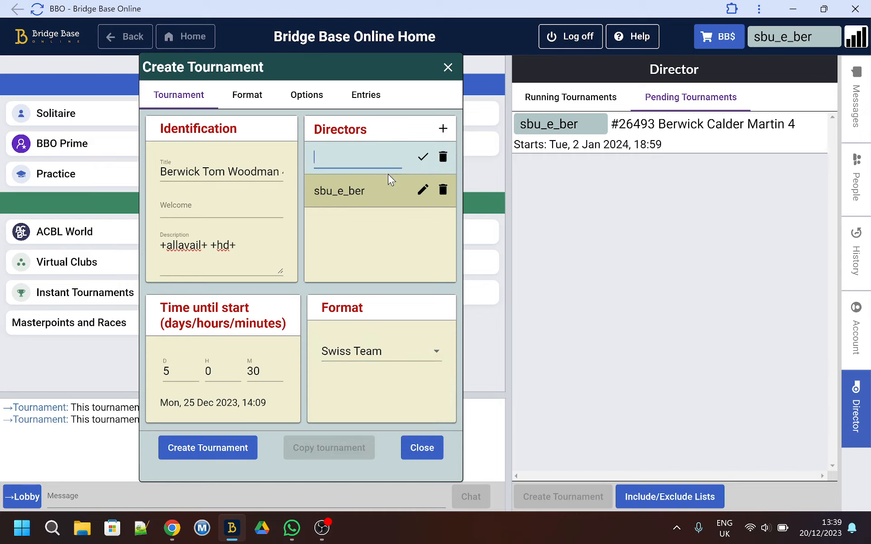
text(paulg)
click(421, 159)
Set 18 boards to play at 7 minutes per board, with VP 20 scoring.
click(252, 97)
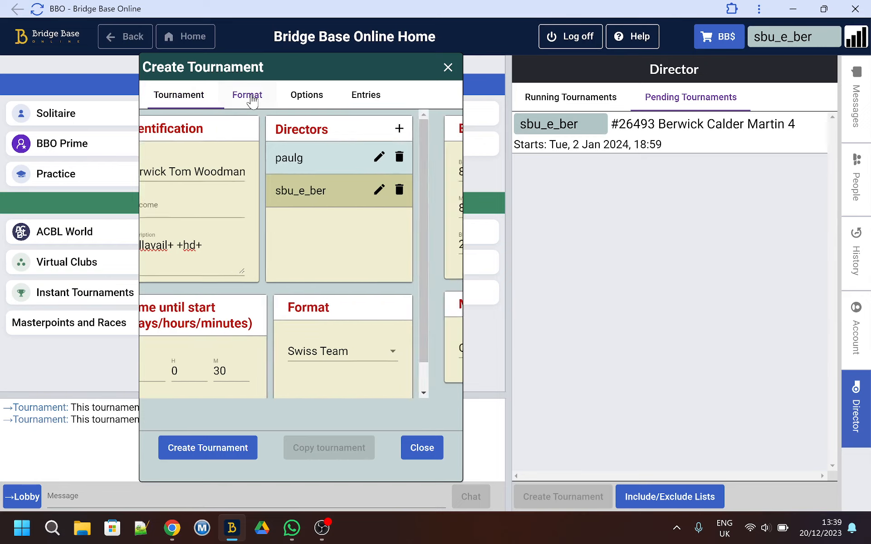
drag(182, 173, 167, 172)
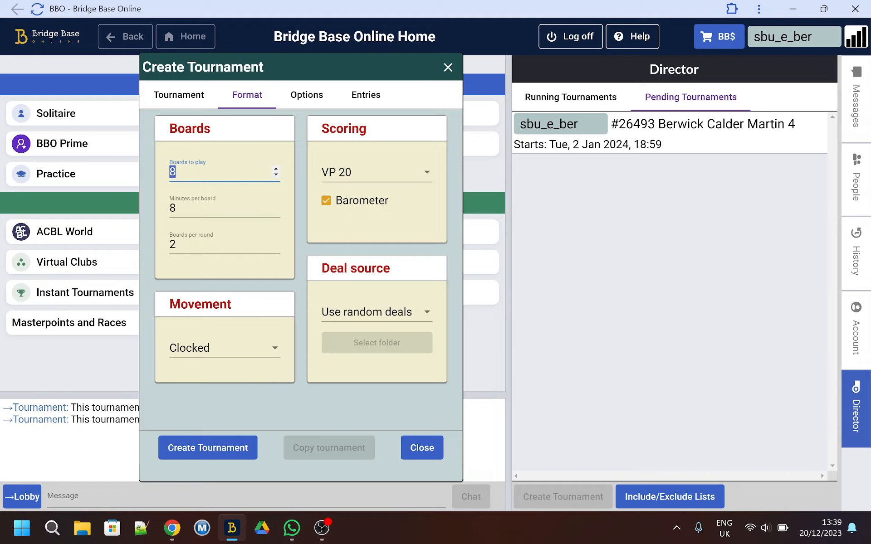
text(18)
key(Tab)
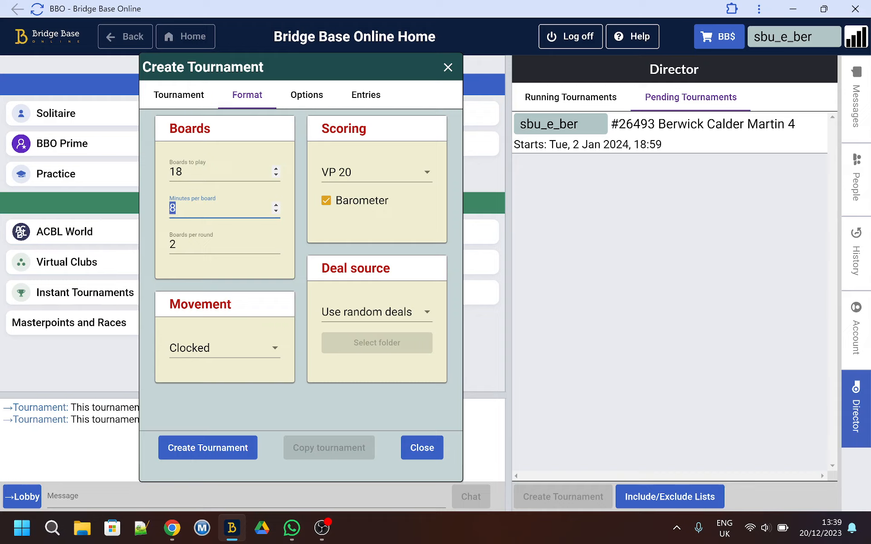
text(7)
click(428, 174)
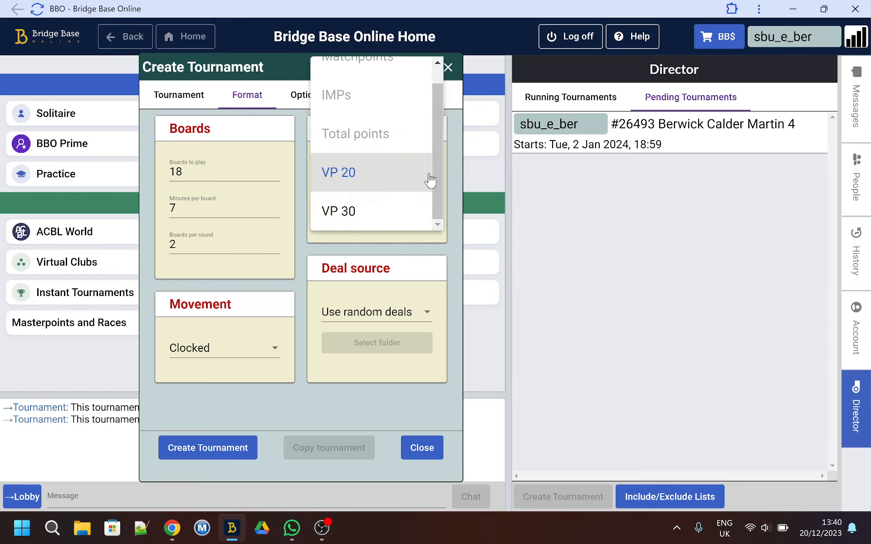
click(394, 177)
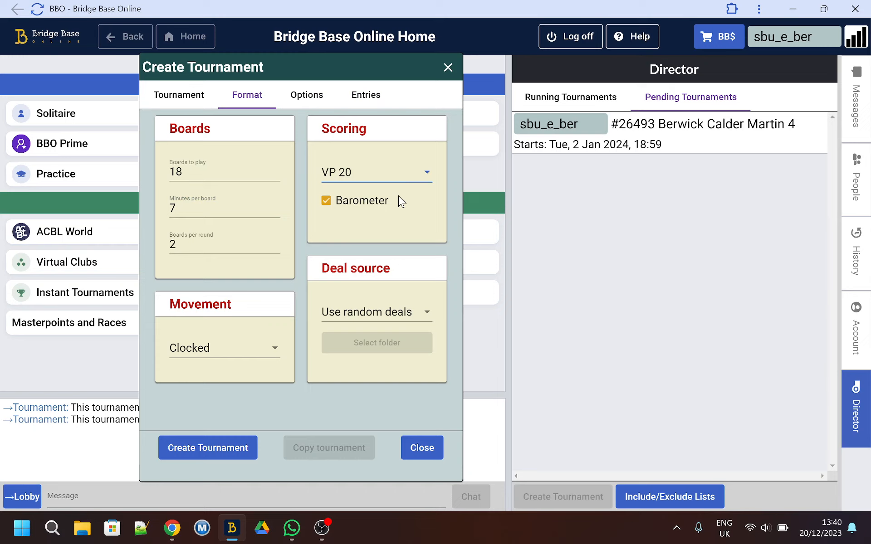
Allow silent kibitzers, then toggle the options for undos and player chat to the tournament.
click(313, 97)
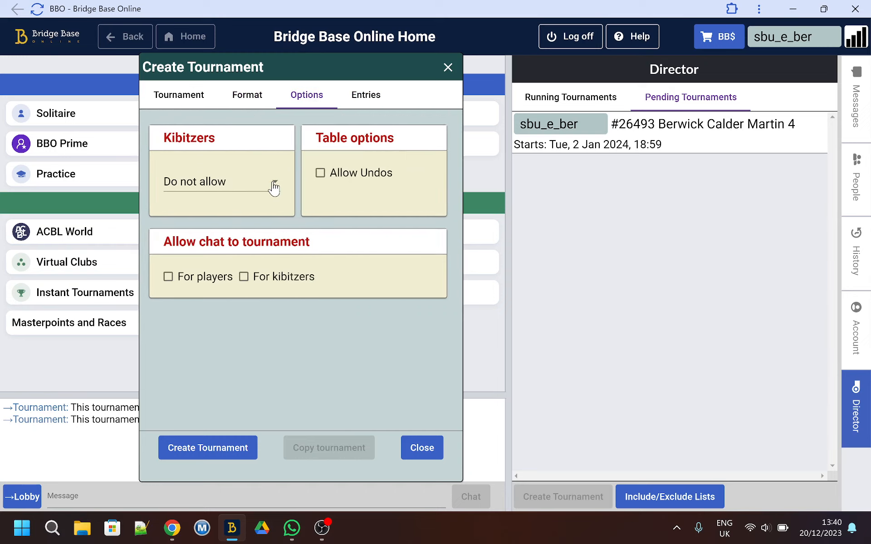
click(274, 186)
click(231, 220)
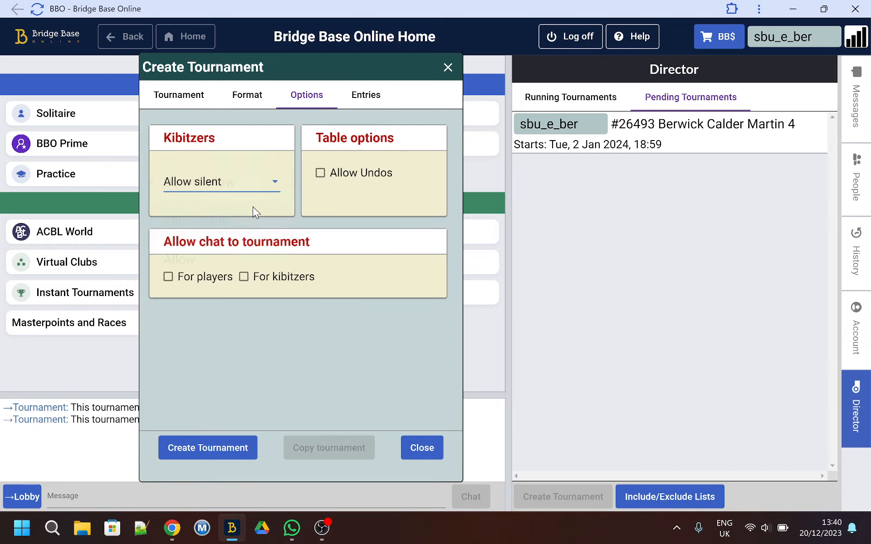
click(320, 174)
click(168, 278)
Disallow robots and set the entry type to BBVN with an entry fee of 200.
click(366, 100)
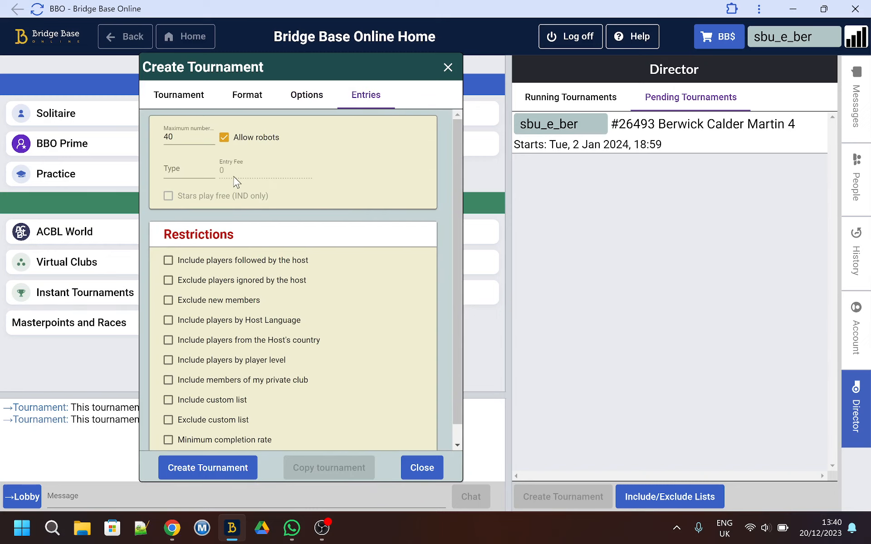
click(225, 138)
click(185, 170)
text(BBVN)
key(Tab)
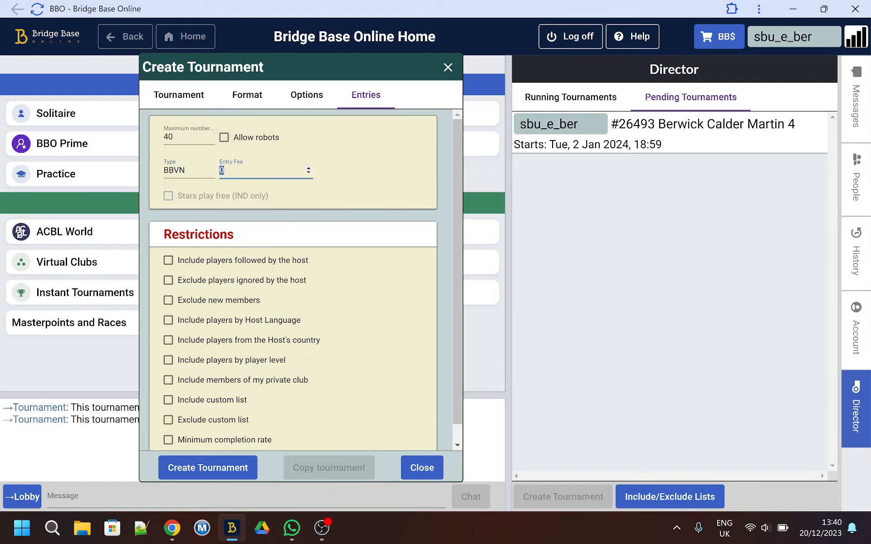
text(200)
Restrict entries to the included custom list, create the tournament and close its editor.
click(170, 402)
click(222, 472)
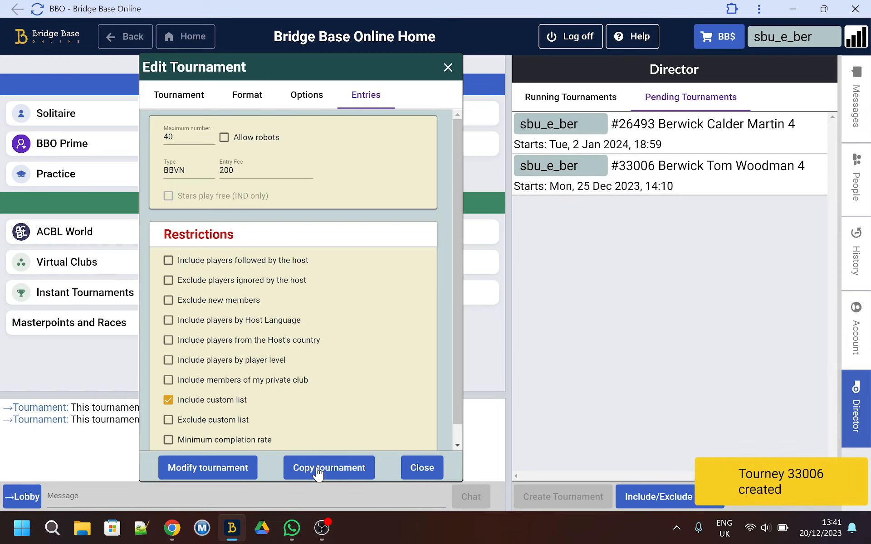
click(419, 467)
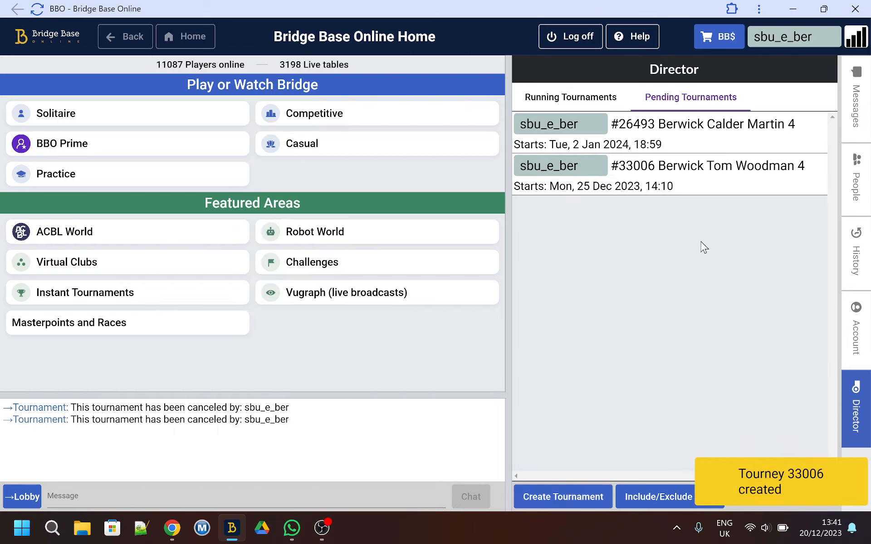
Reopen the Berwick Tom Woodman 4 tournament for editing and enter the welcome message "Welcome to the Tom Woodman.".
click(686, 175)
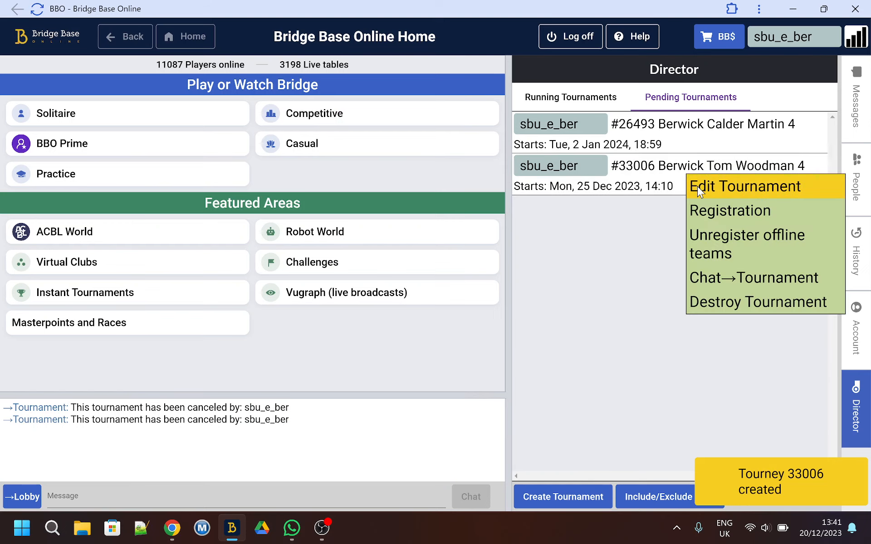
click(698, 187)
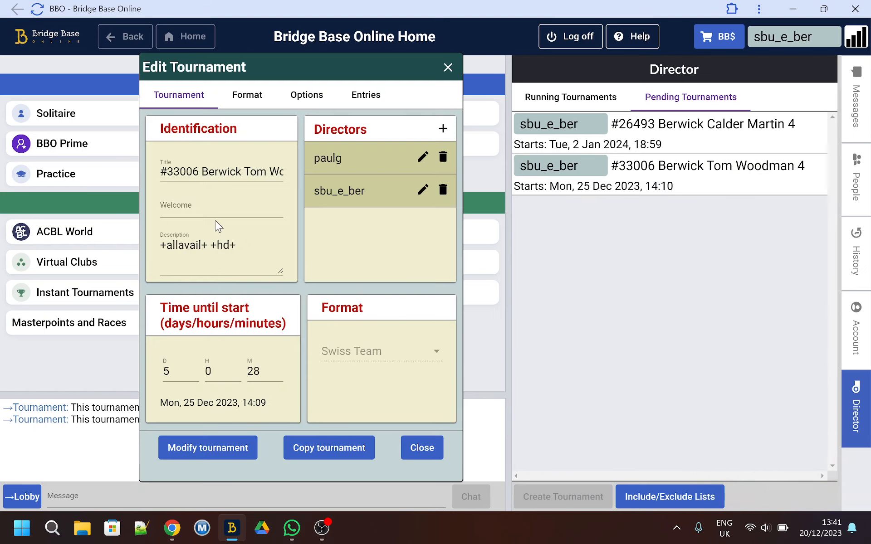
click(217, 212)
text(Welc)
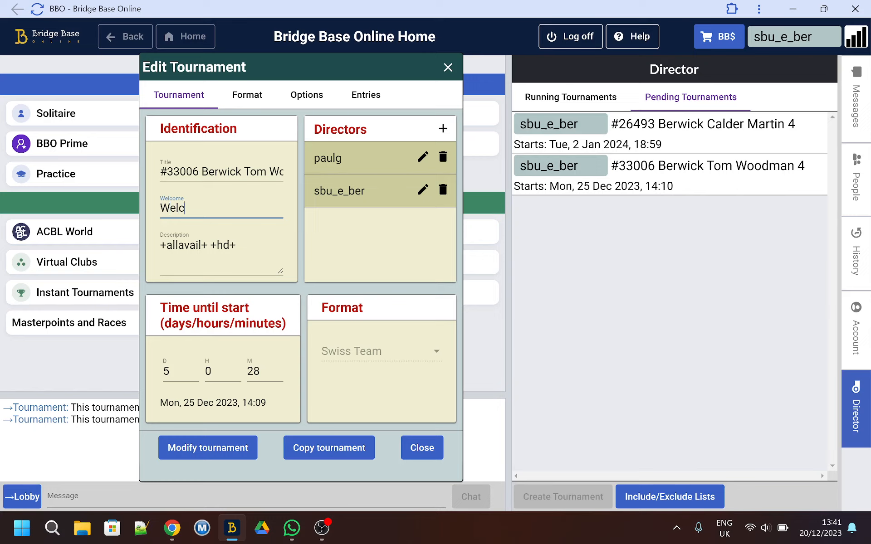
text(ome to the Tom Woodman.)
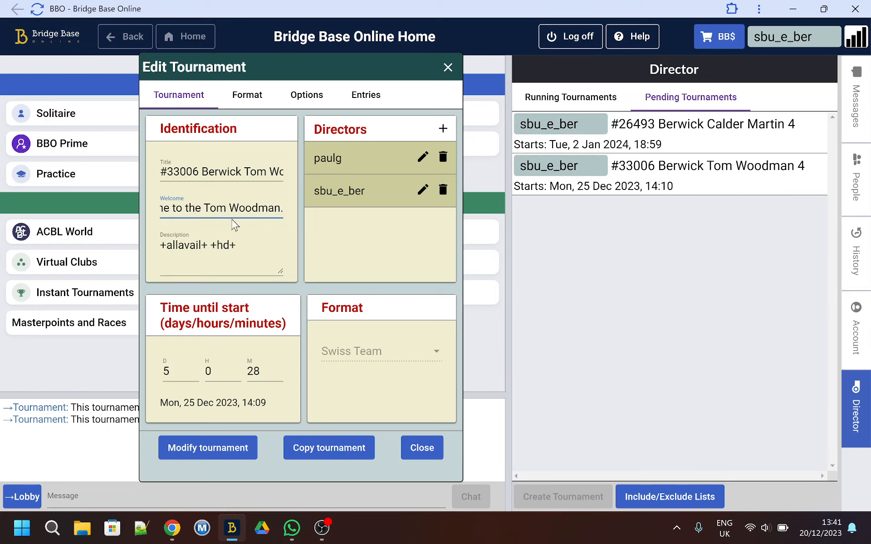
click(258, 246)
text(Fo)
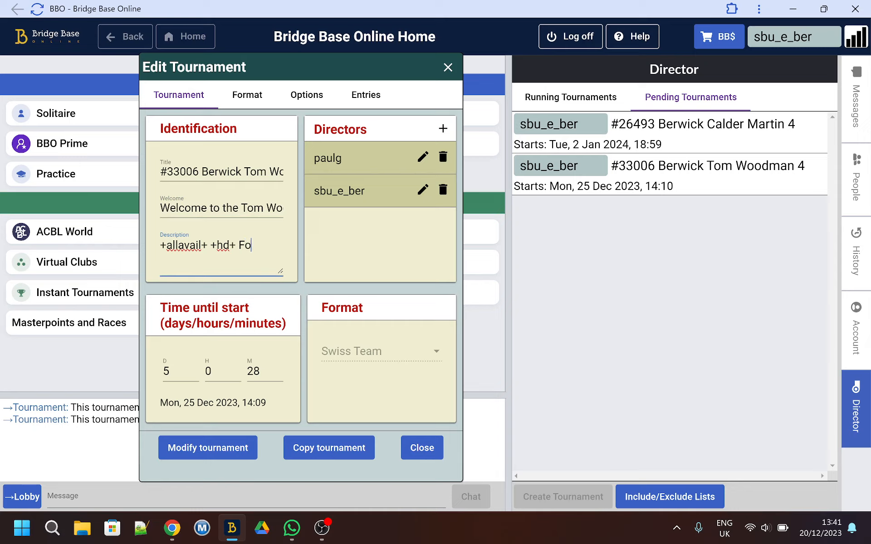
text(r Tom Woodman teams)
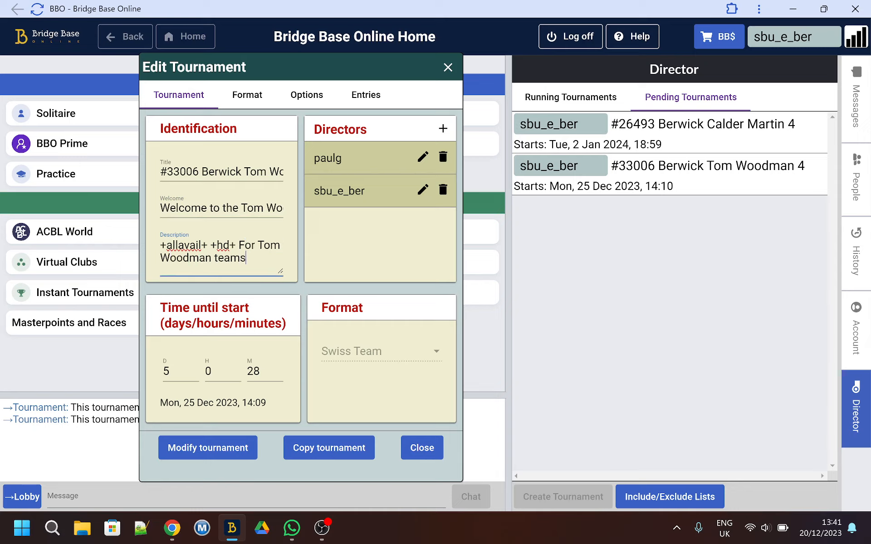
text( only.)
click(223, 456)
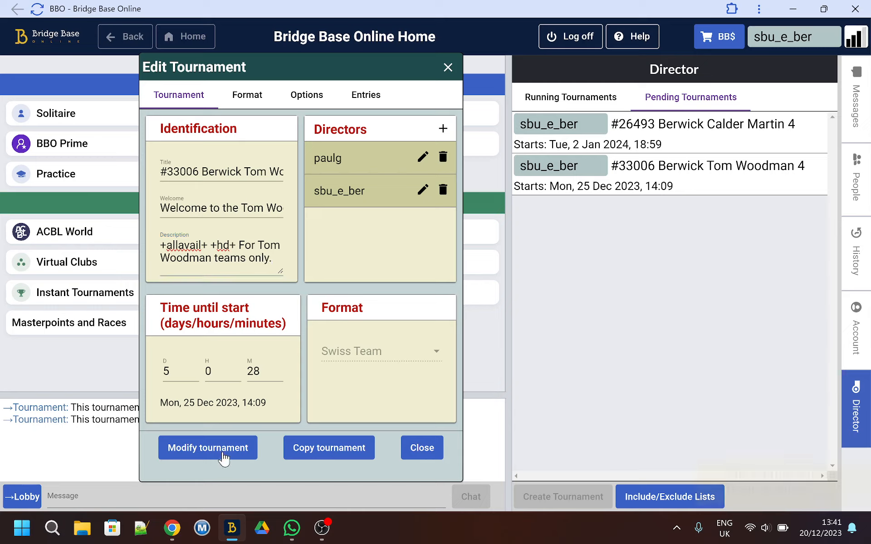
click(424, 451)
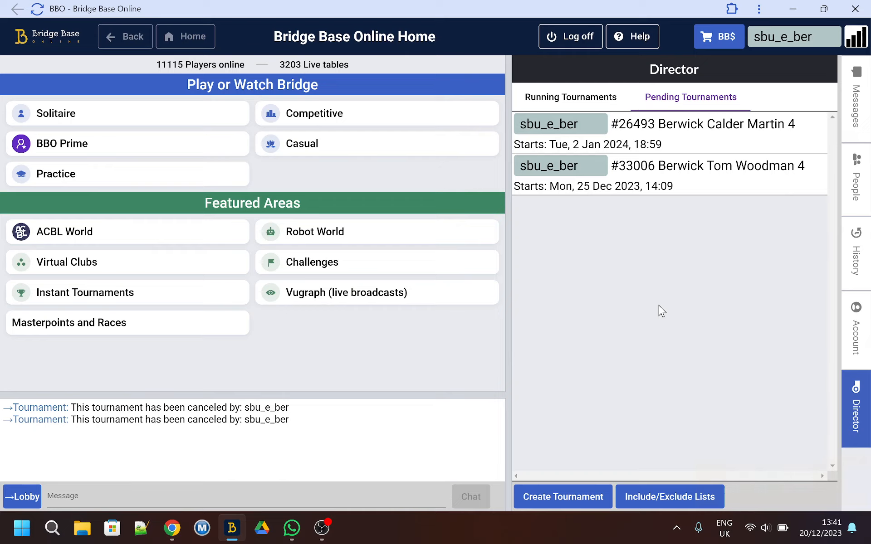
Destroy the Berwick Tom Woodman 4 tournament and confirm its cancellation.
click(705, 183)
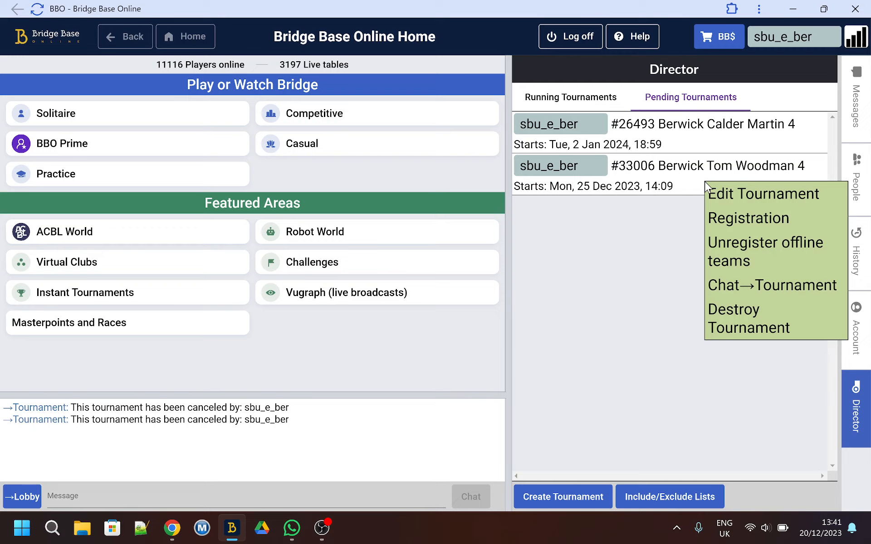
click(722, 321)
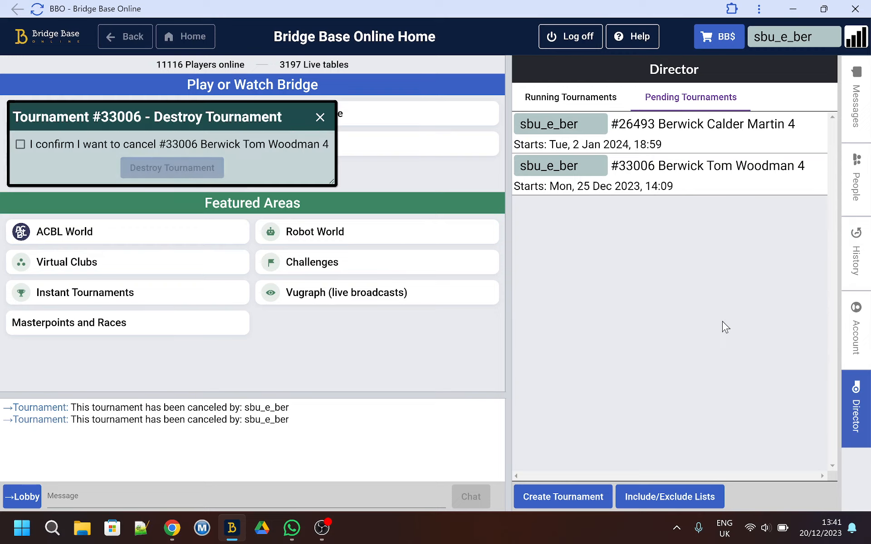
click(68, 147)
click(173, 175)
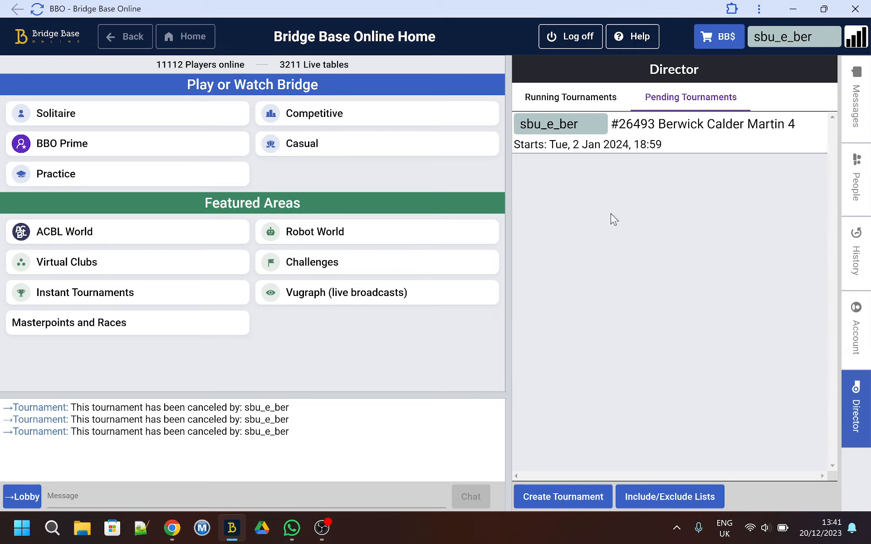
click(321, 528)
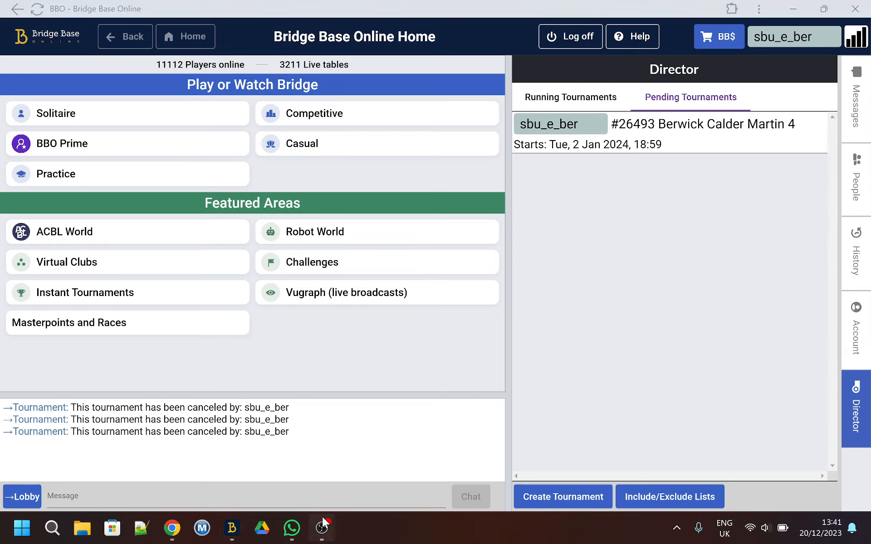